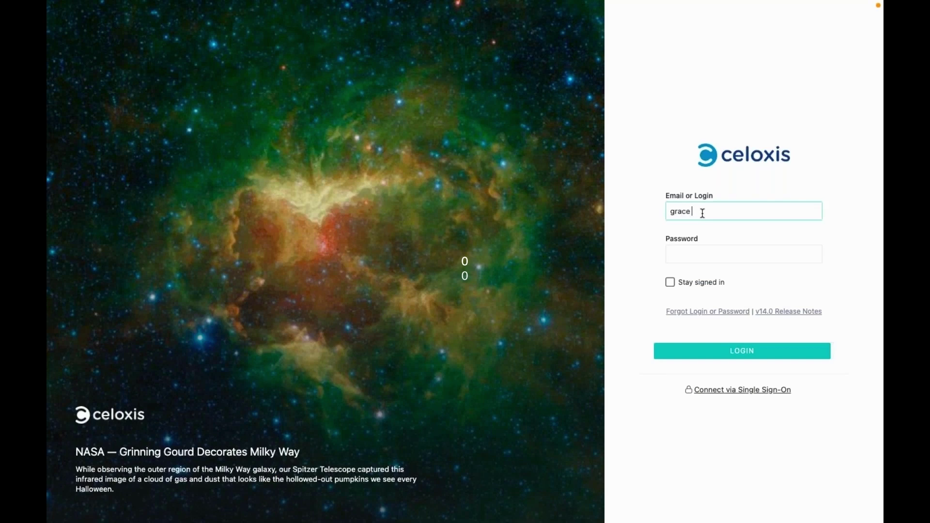
# Log in to Celoxis with the login name and password.
pyautogui.press('Tab')
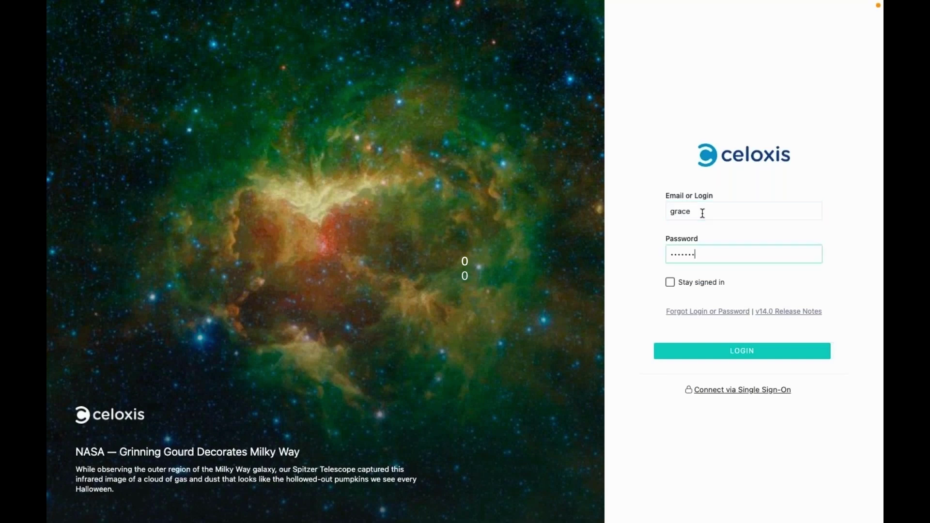
pyautogui.press('Return')
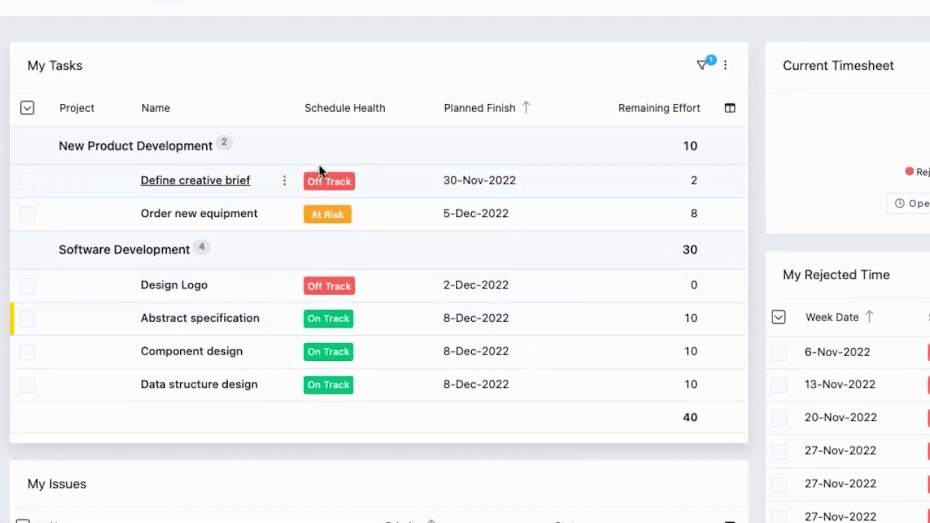
# Mark the Define creative brief and Order new equipment tasks 100% complete.
pyautogui.moveTo(328, 341)
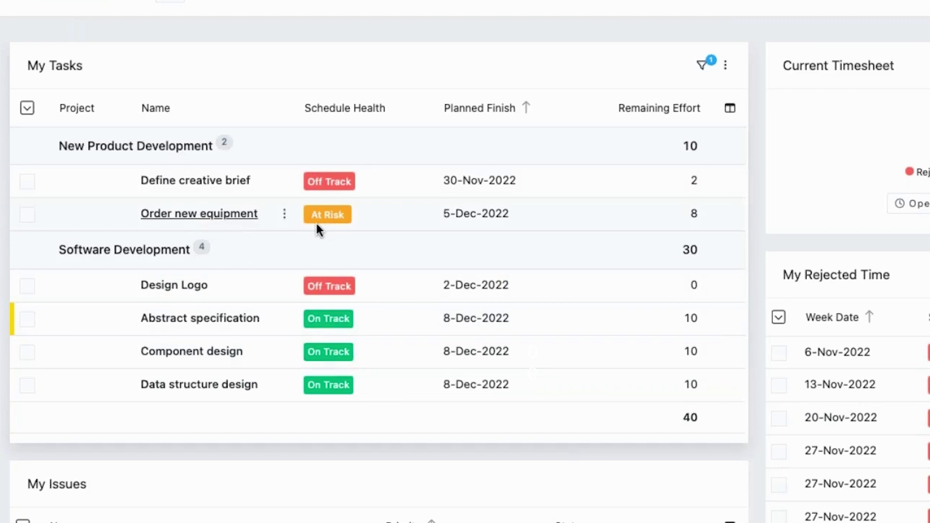
pyautogui.click(28, 182)
pyautogui.click(28, 215)
pyautogui.click(28, 109)
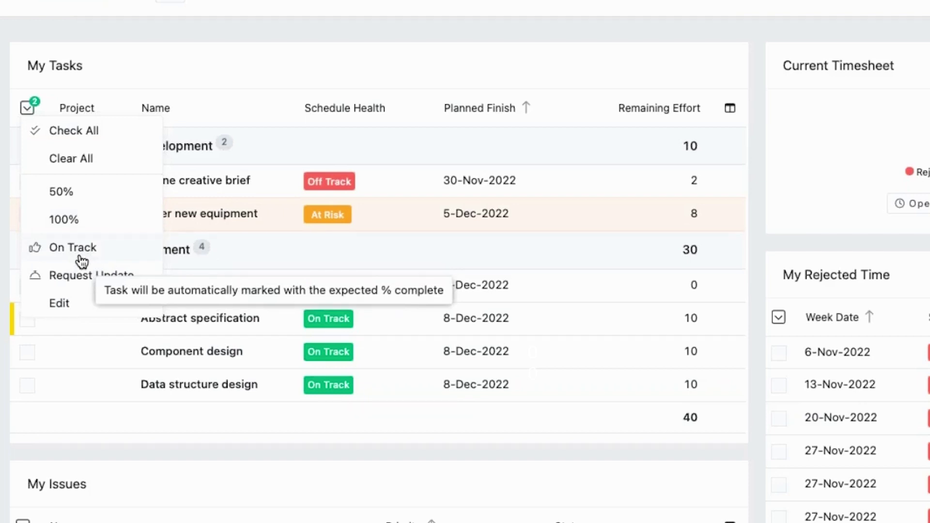
pyautogui.click(79, 223)
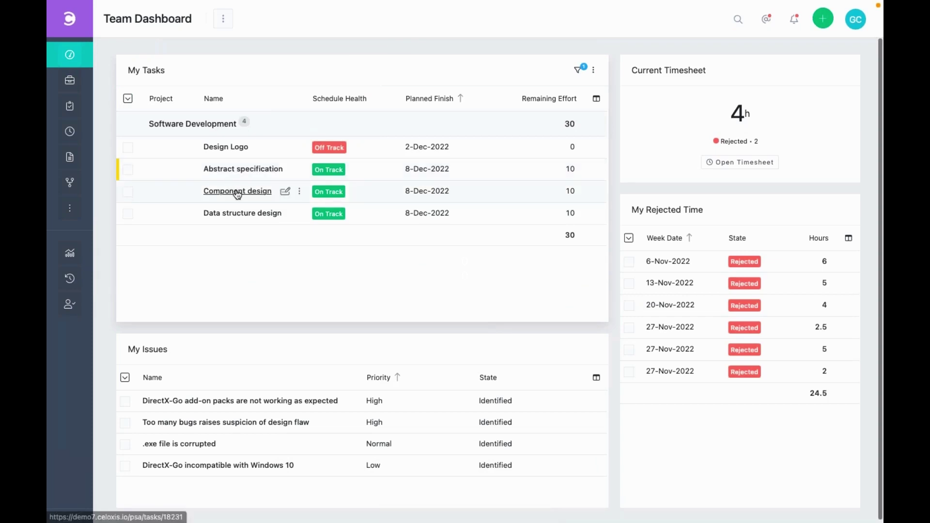
# Open the Component design task and review its 90% progress and update history.
pyautogui.click(221, 196)
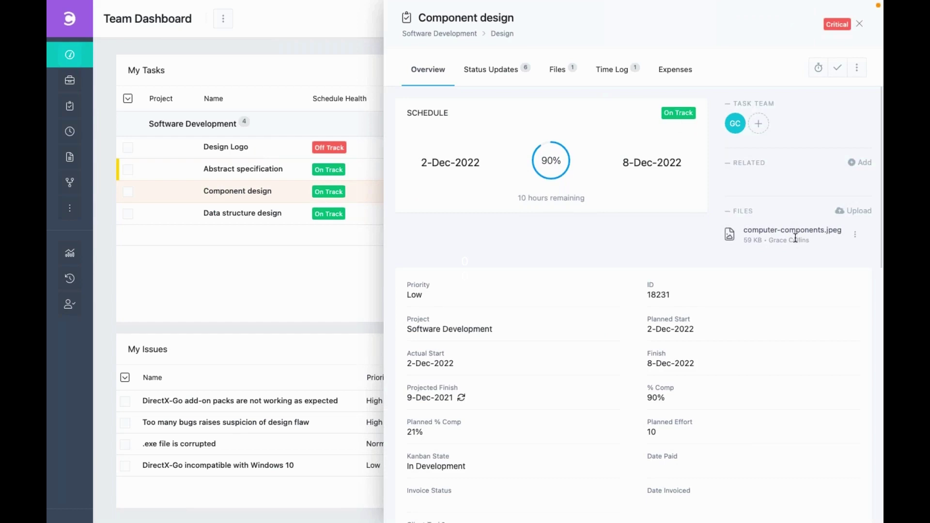
pyautogui.scroll(-3, 727, 264)
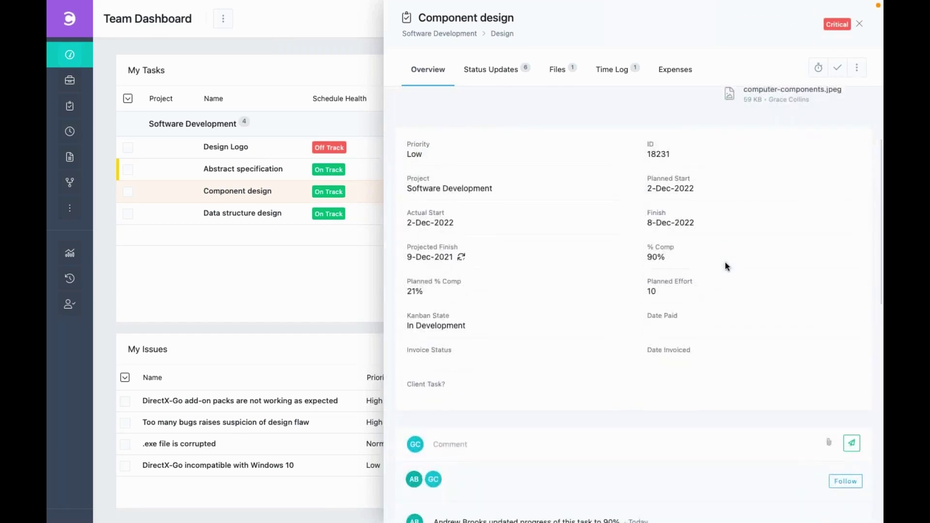
pyautogui.scroll(-5, 725, 266)
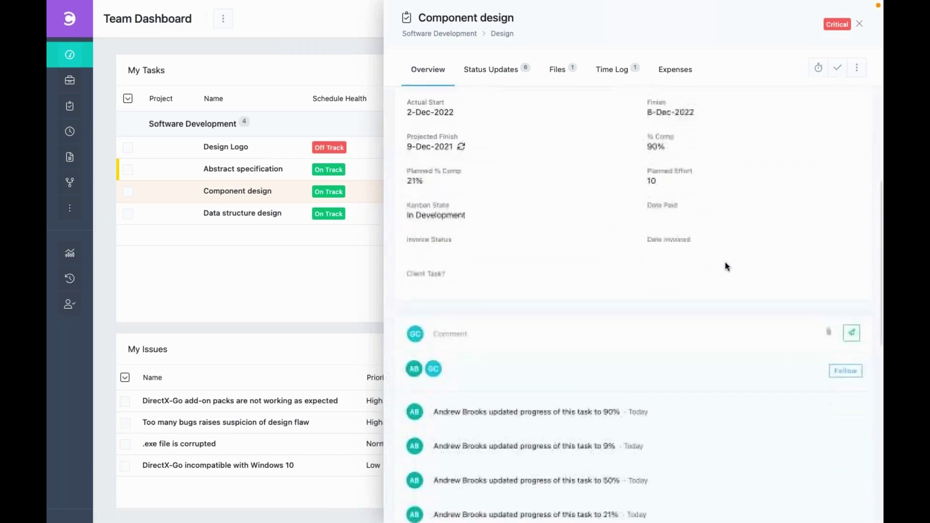
pyautogui.scroll(-3, 726, 266)
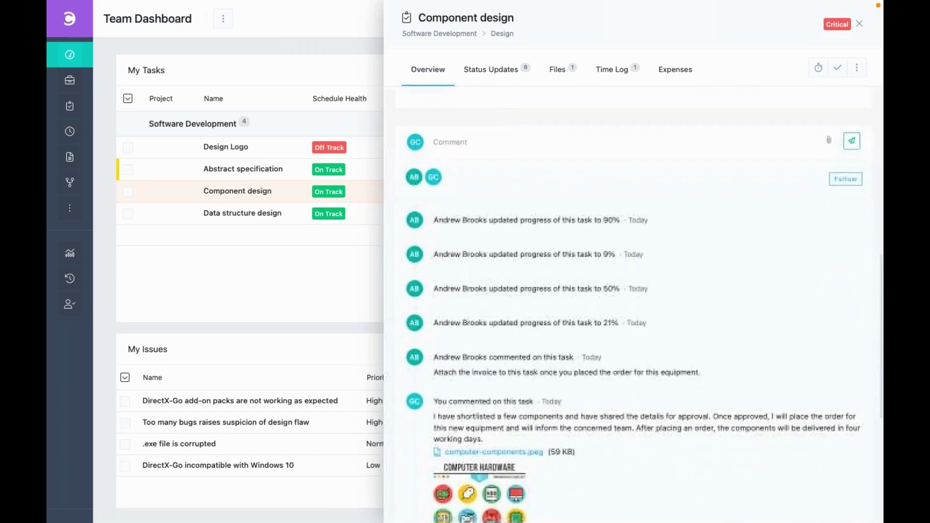
pyautogui.scroll(3, 725, 264)
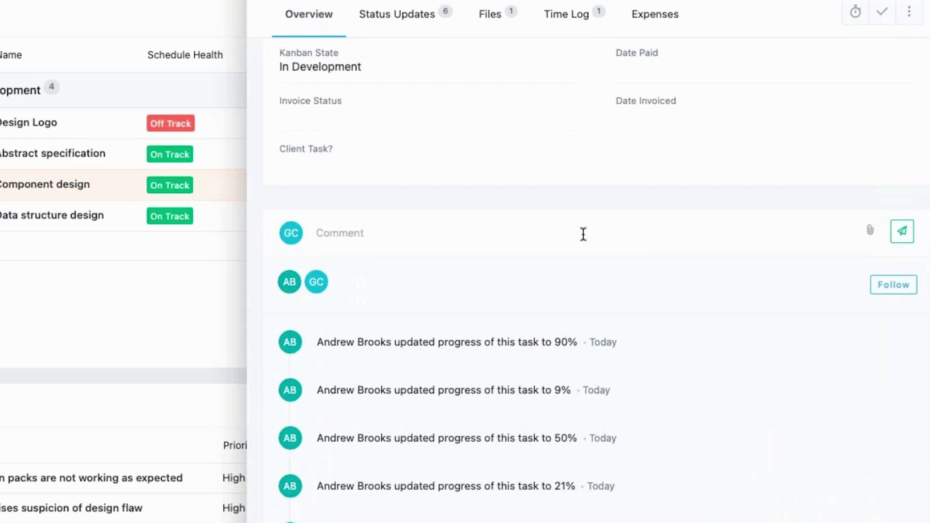
pyautogui.write('@andrew')
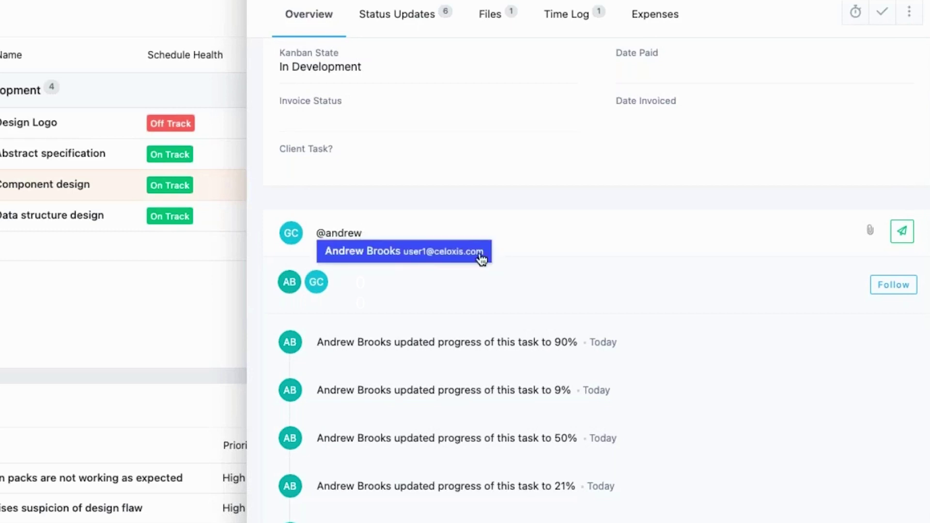
pyautogui.click(476, 257)
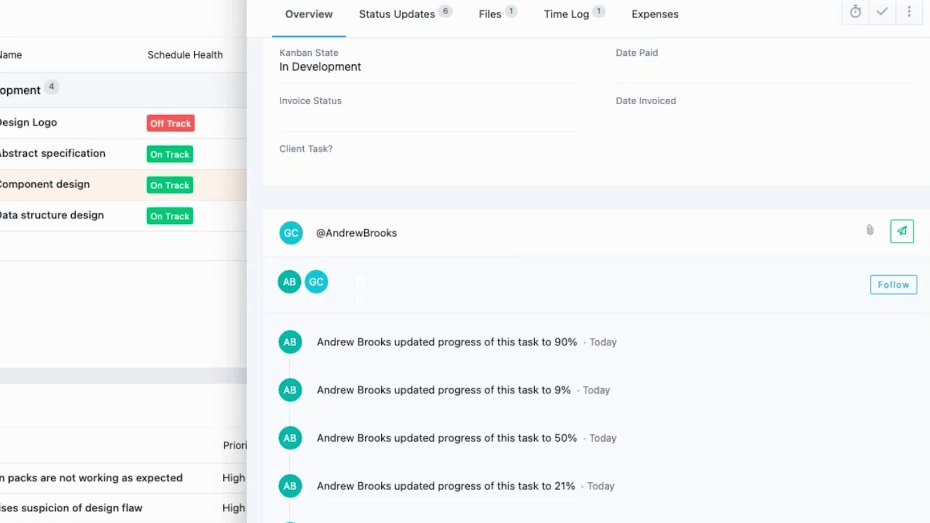
pyautogui.write('i need 2 day extension')
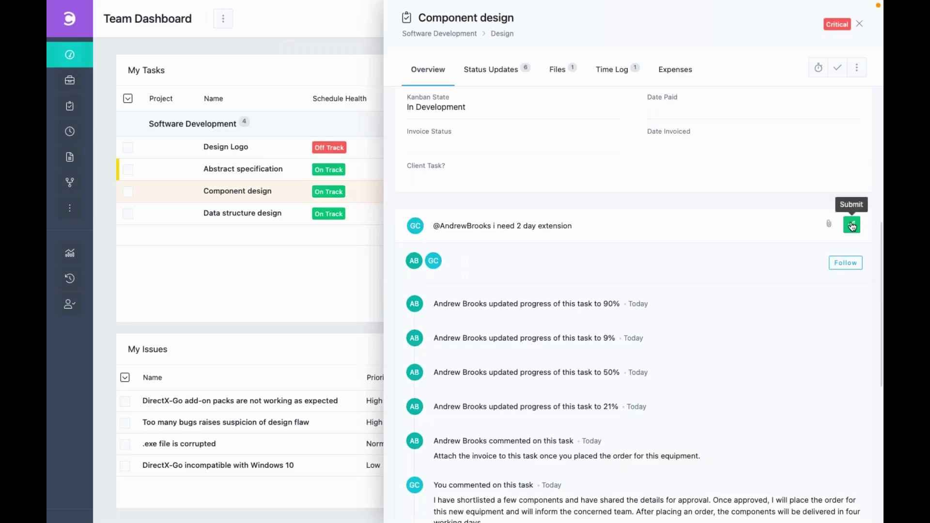
pyautogui.click(852, 225)
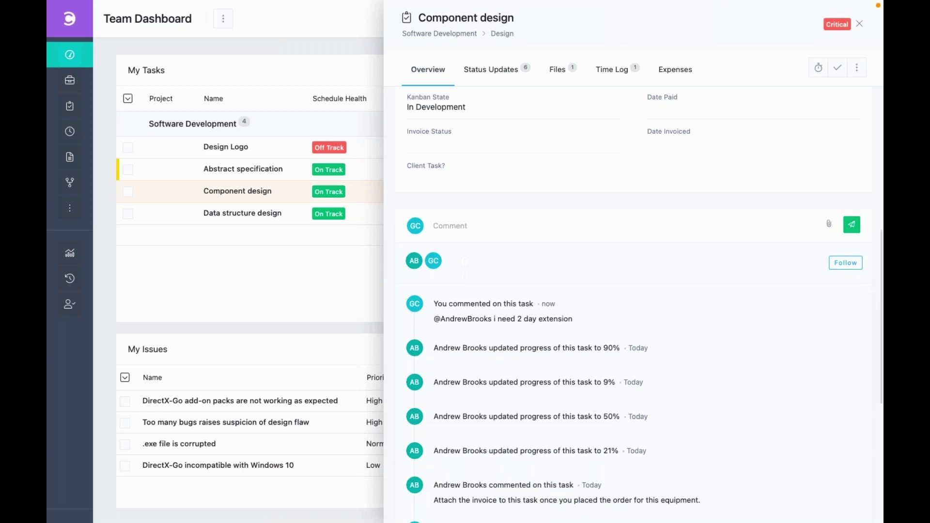
pyautogui.click(861, 25)
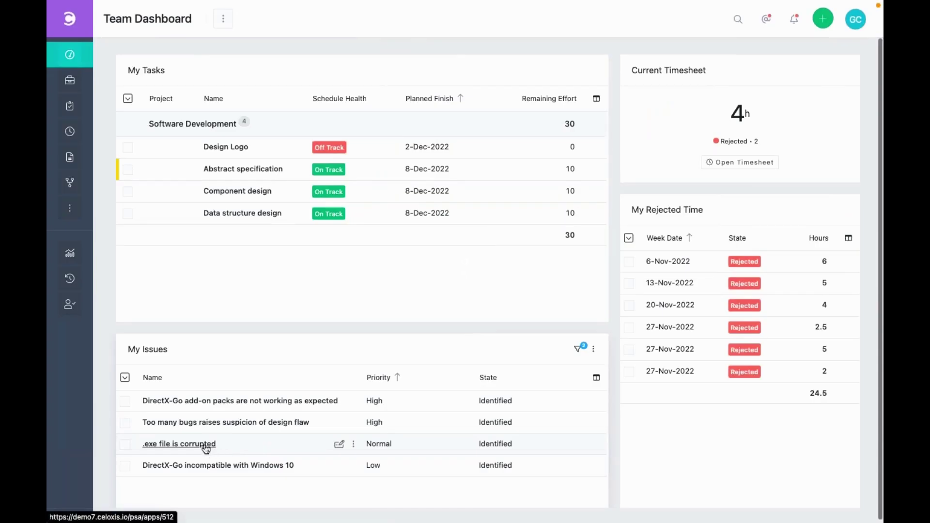
# Open the '.exe file is corrupted' issue from My Issues.
pyautogui.click(206, 450)
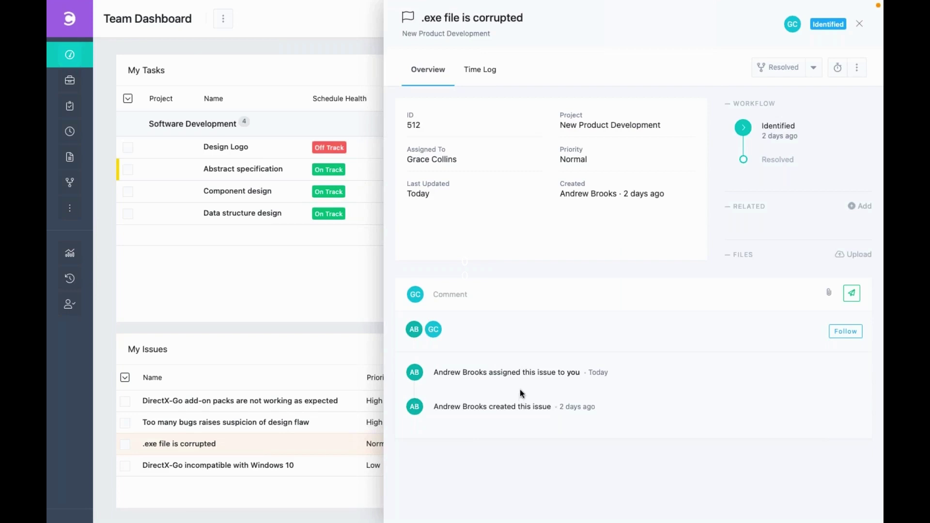
# Resolve the issue with comment 'shared the updated .exe file' and 2 hours logged.
pyautogui.click(780, 67)
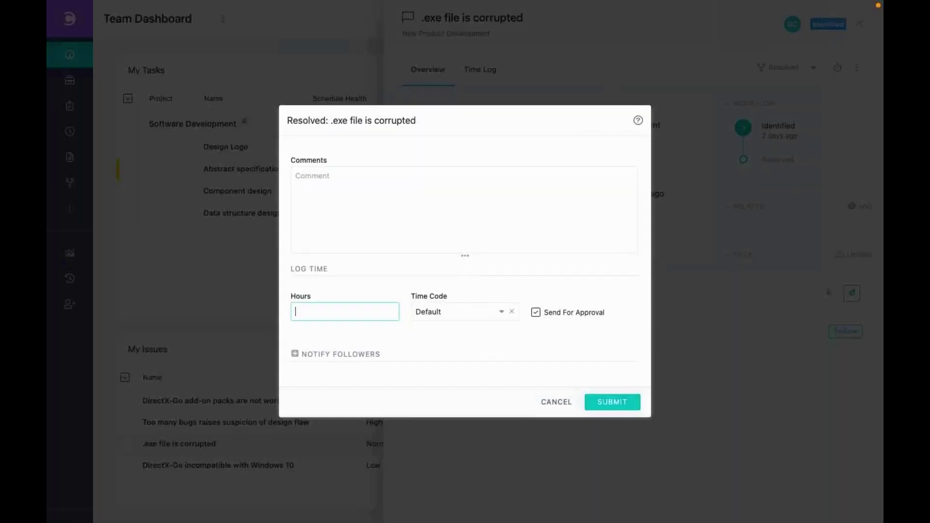
pyautogui.click(417, 178)
pyautogui.write('shared the updated .e')
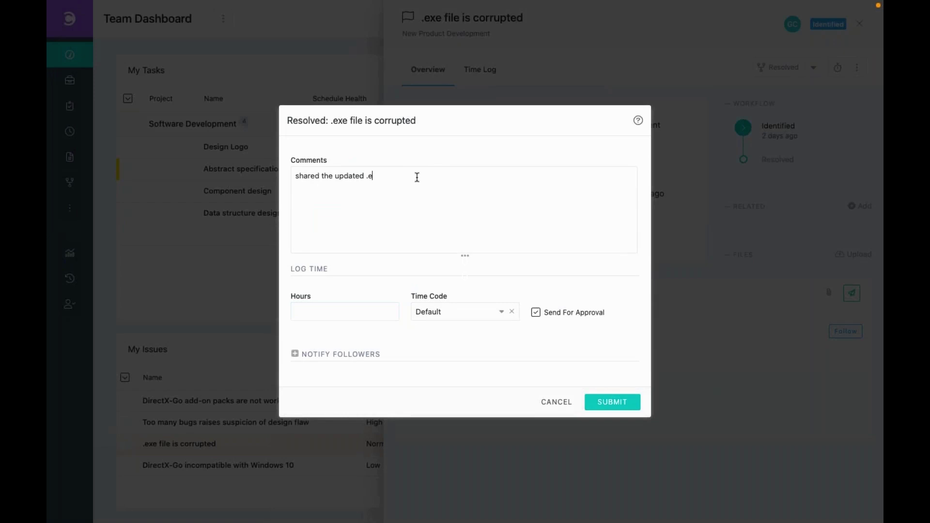
pyautogui.write('xe file')
pyautogui.click(321, 307)
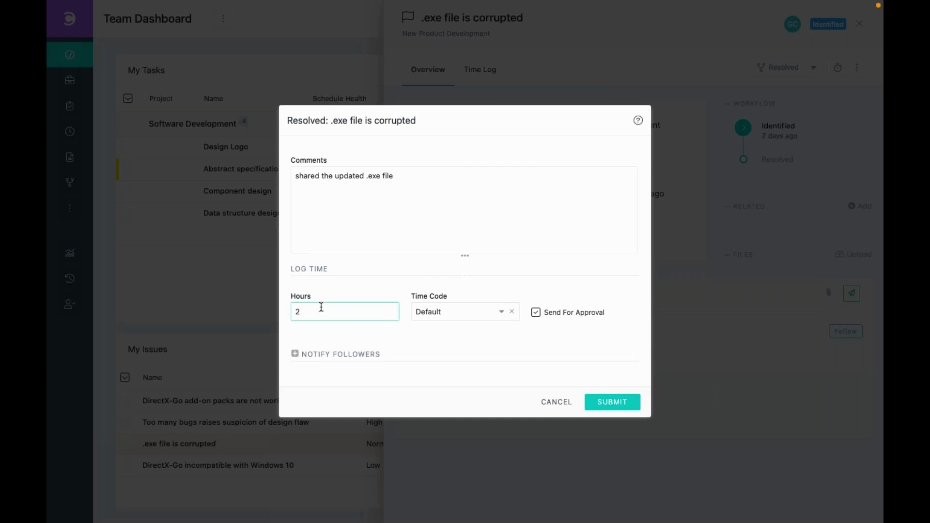
pyautogui.click(612, 402)
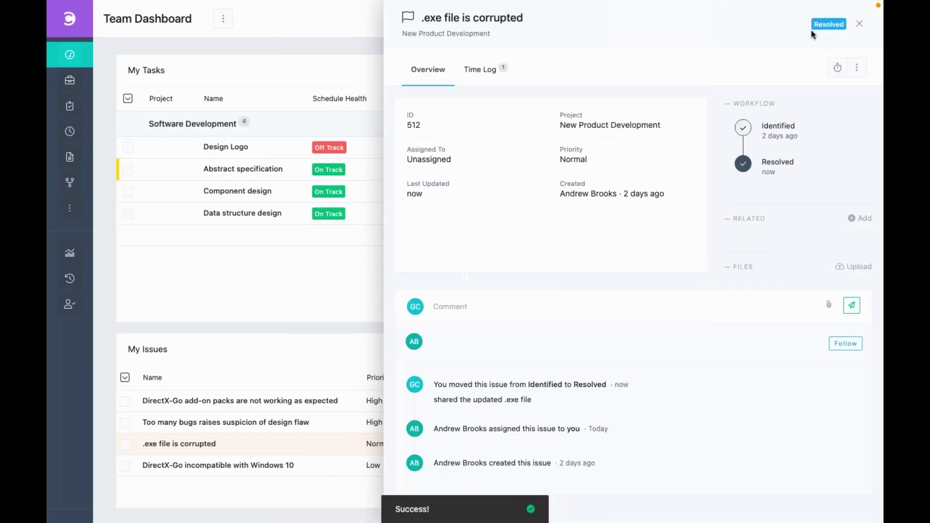
pyautogui.click(859, 27)
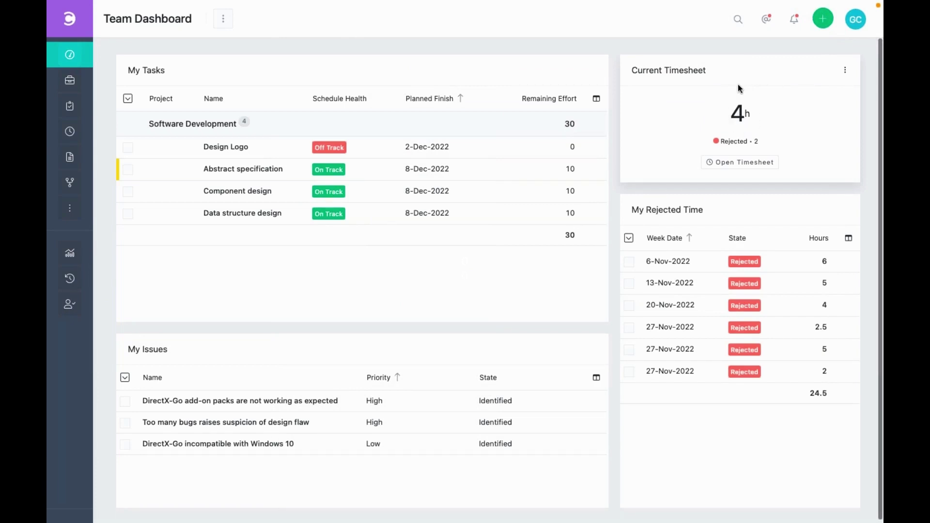
# Log 1 hour of Meeting non-project time on Mon 5 and submit the timesheet.
pyautogui.click(743, 164)
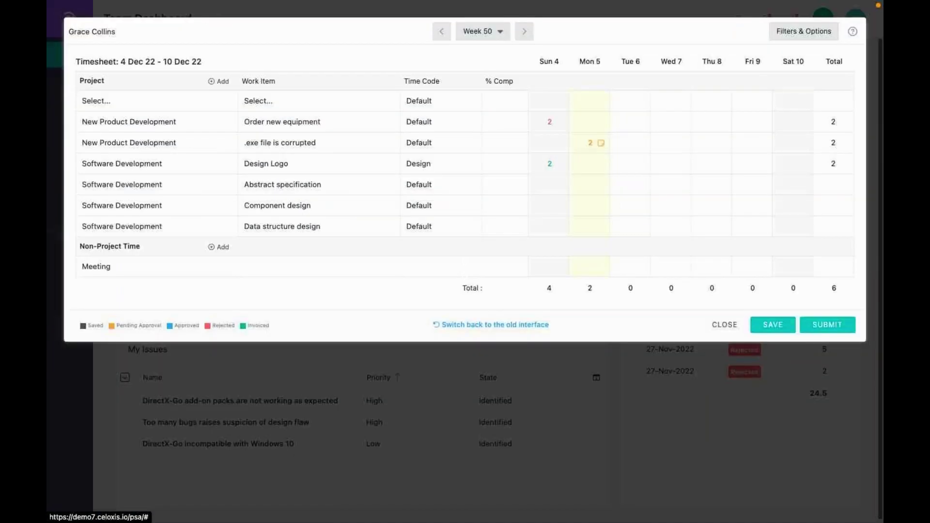
pyautogui.moveTo(384, 203)
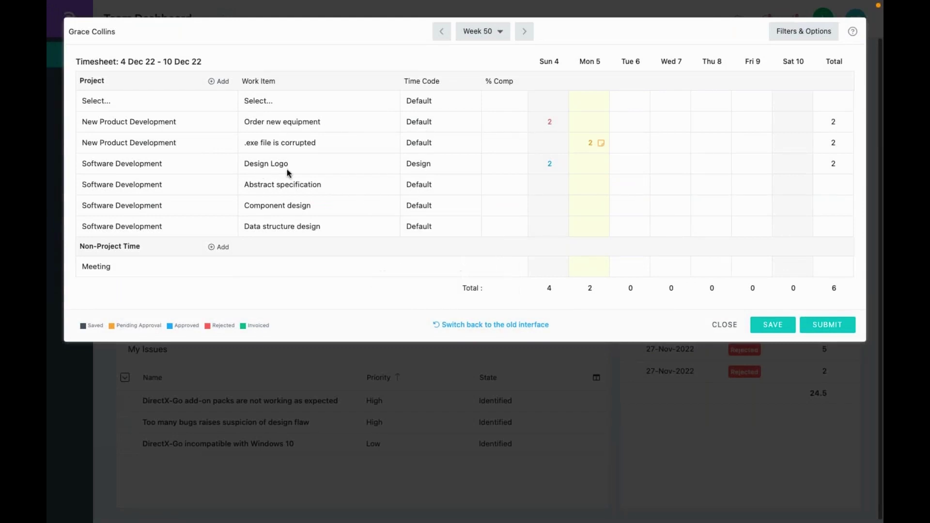
pyautogui.click(581, 169)
pyautogui.click(161, 270)
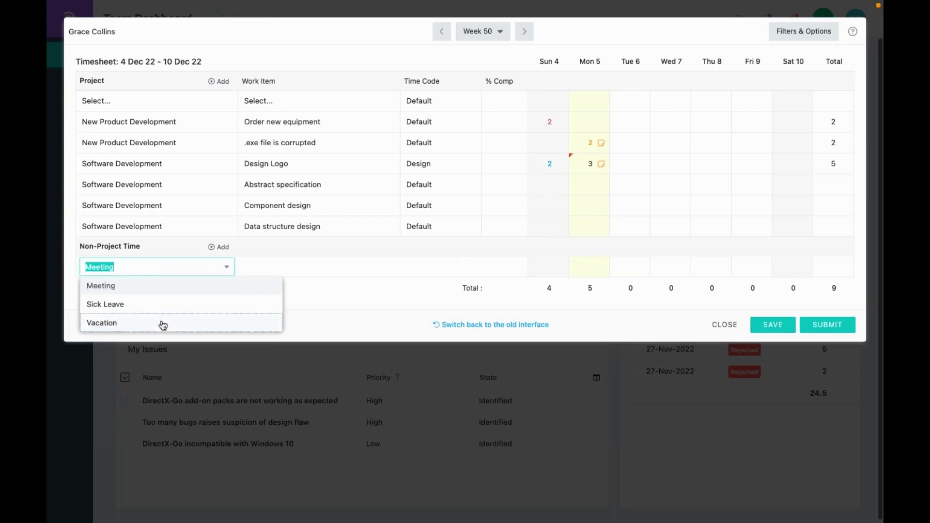
pyautogui.click(587, 267)
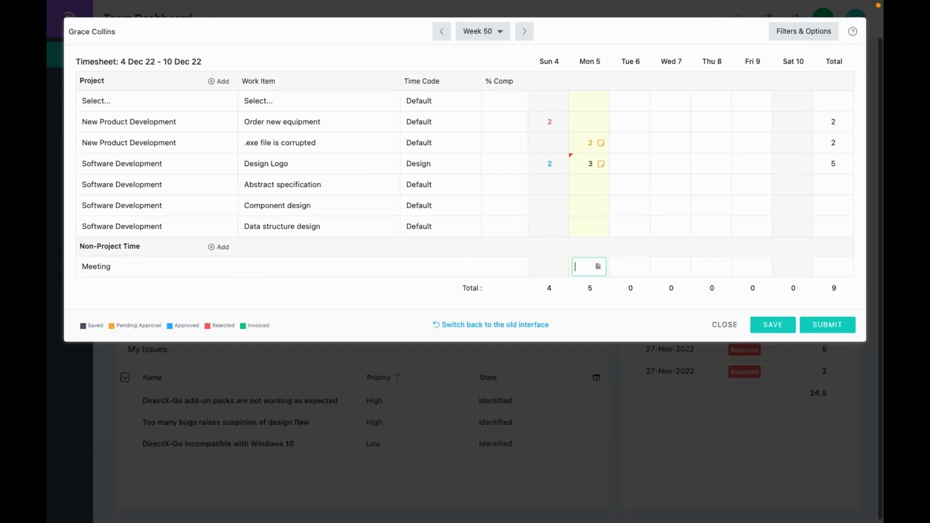
pyautogui.click(818, 327)
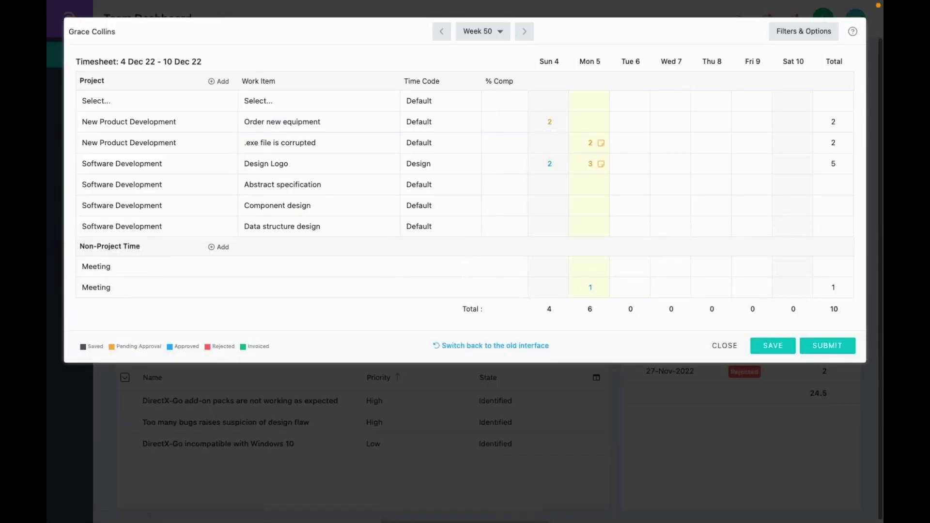
pyautogui.click(717, 348)
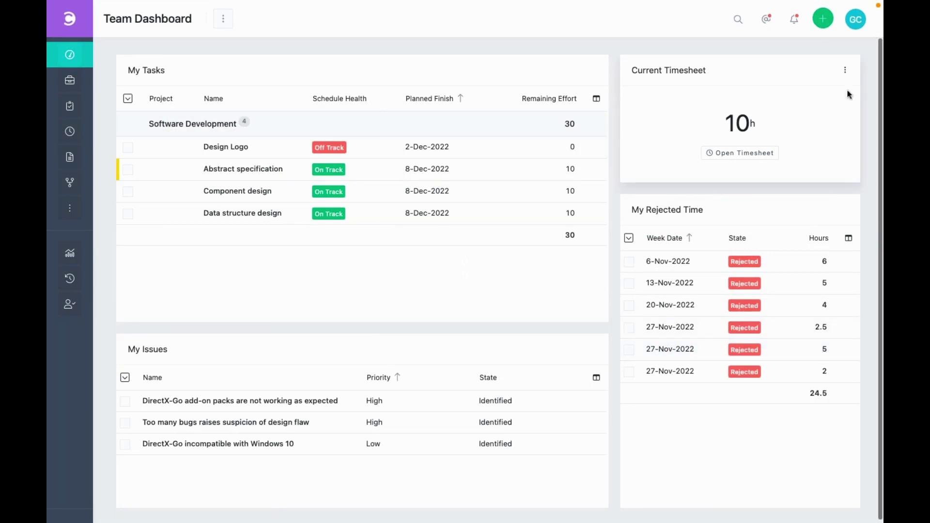
# Open the December 2022 Calendar from the account menu.
pyautogui.click(858, 20)
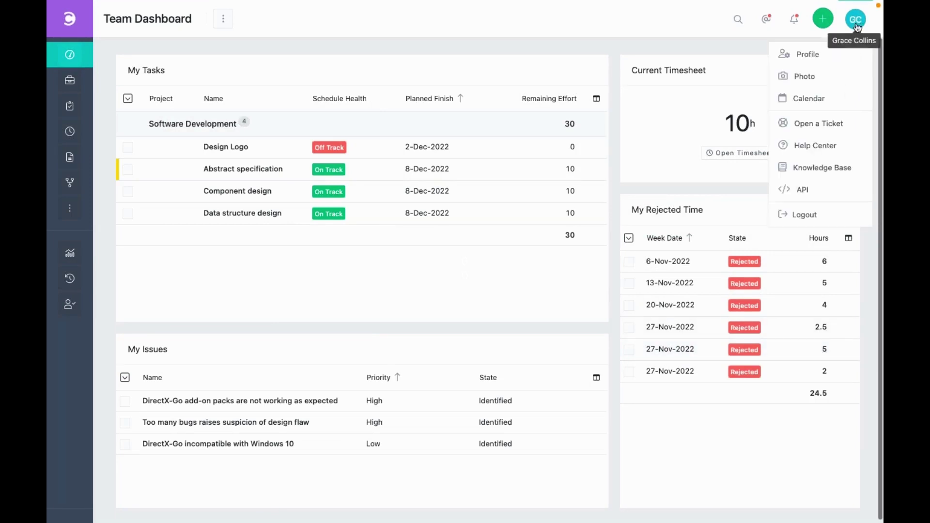
pyautogui.click(819, 100)
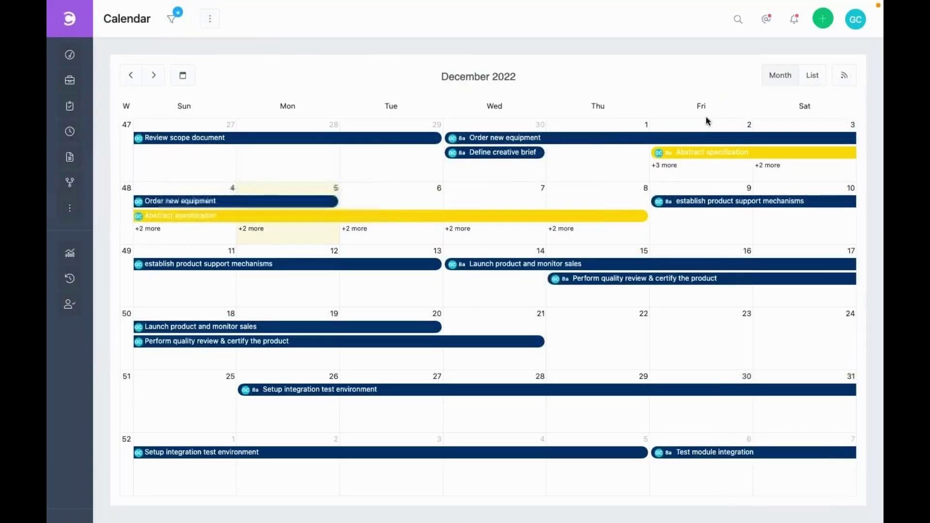
# Log out and sign back in with the manager's login name and password.
pyautogui.click(855, 19)
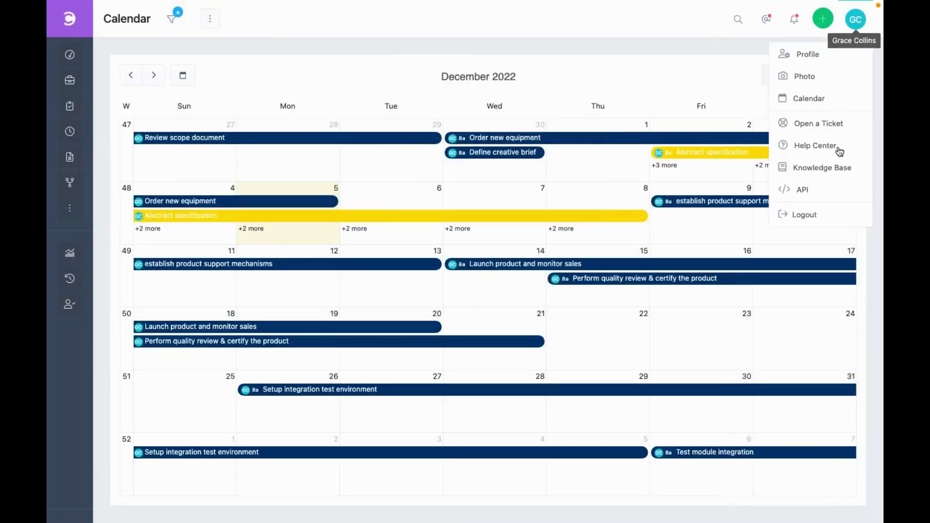
pyautogui.click(818, 214)
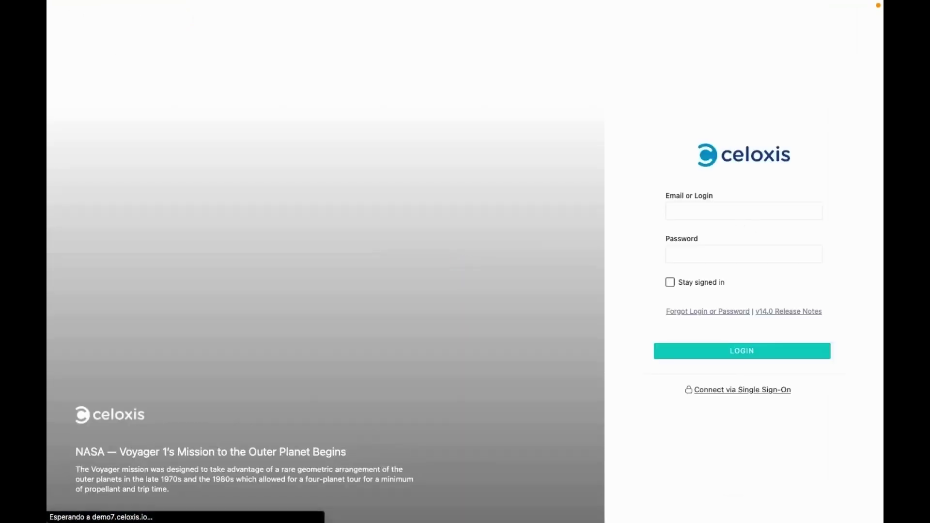
pyautogui.write('andrew')
pyautogui.press('Tab')
pyautogui.write('•')
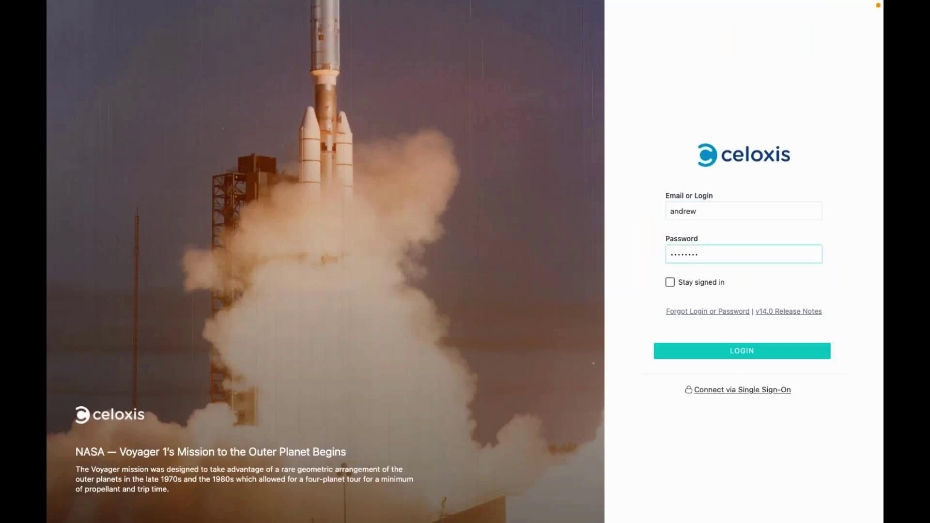
pyautogui.press('Return')
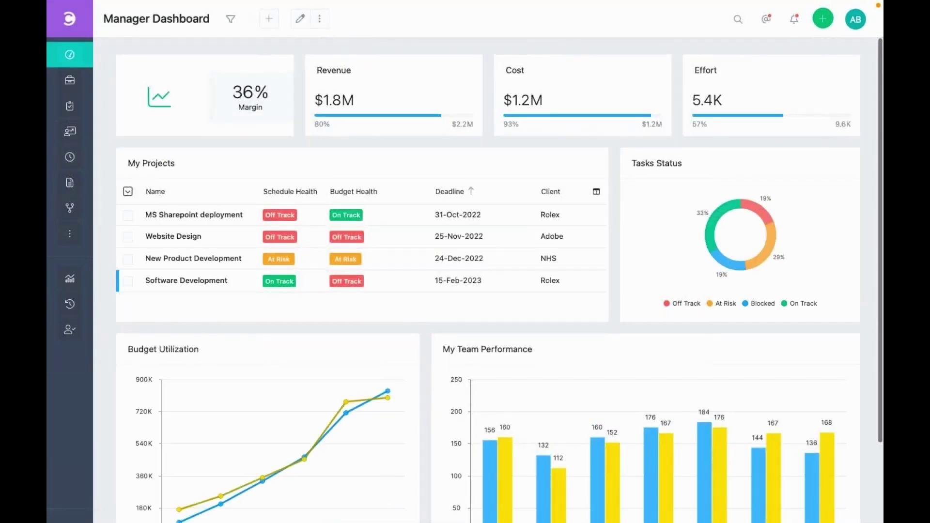
pyautogui.click(765, 27)
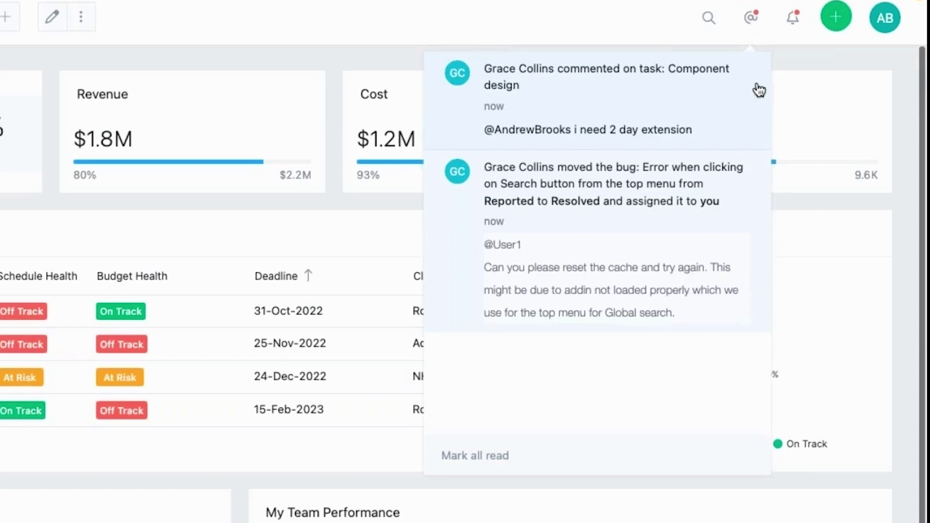
pyautogui.click(804, 51)
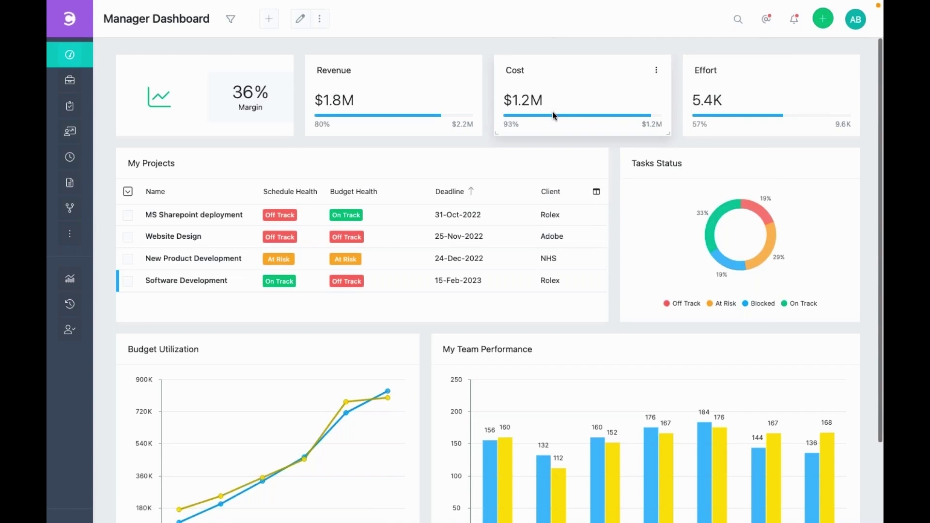
pyautogui.scroll(-3, 518, 132)
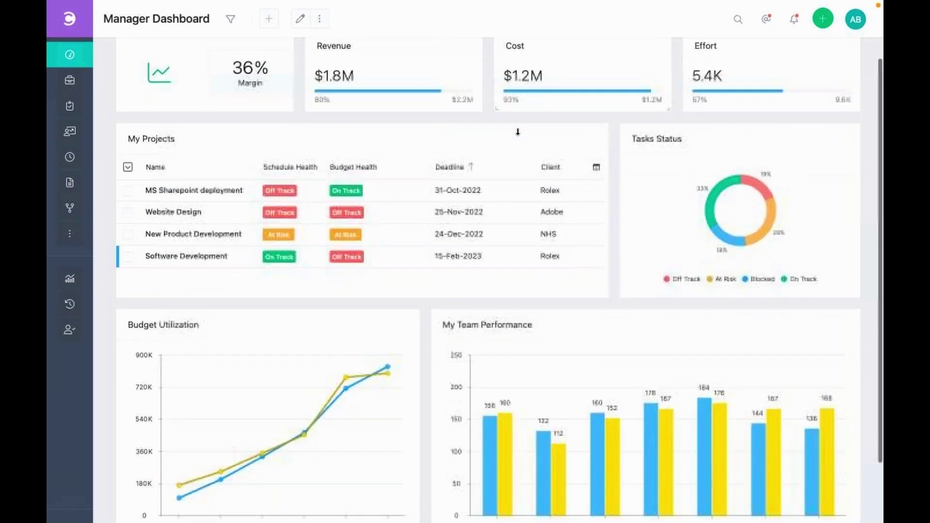
pyautogui.scroll(3, 518, 132)
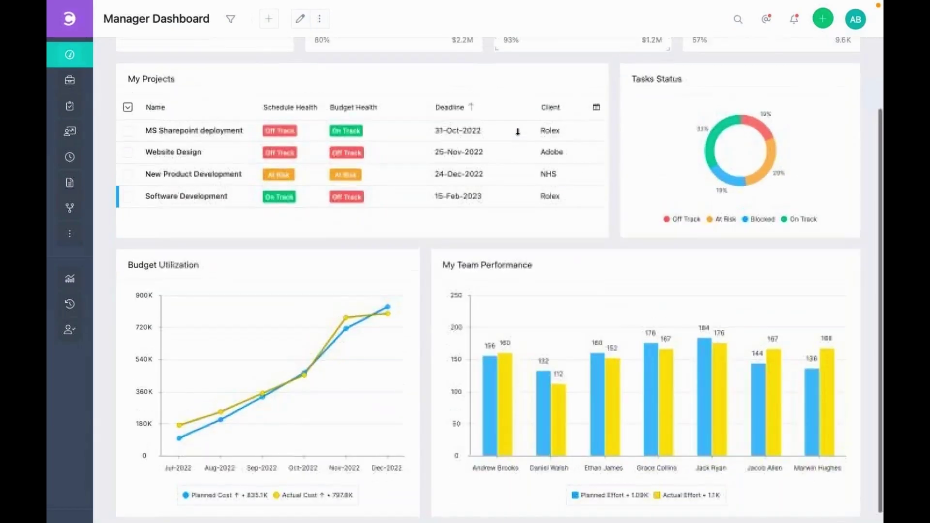
pyautogui.scroll(-2, 518, 132)
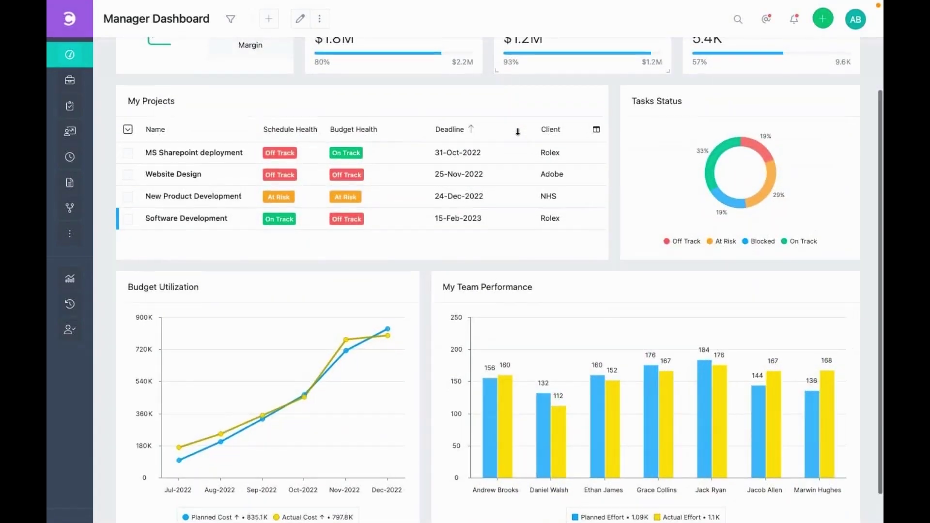
pyautogui.scroll(1, 518, 131)
pyautogui.scroll(2, 518, 132)
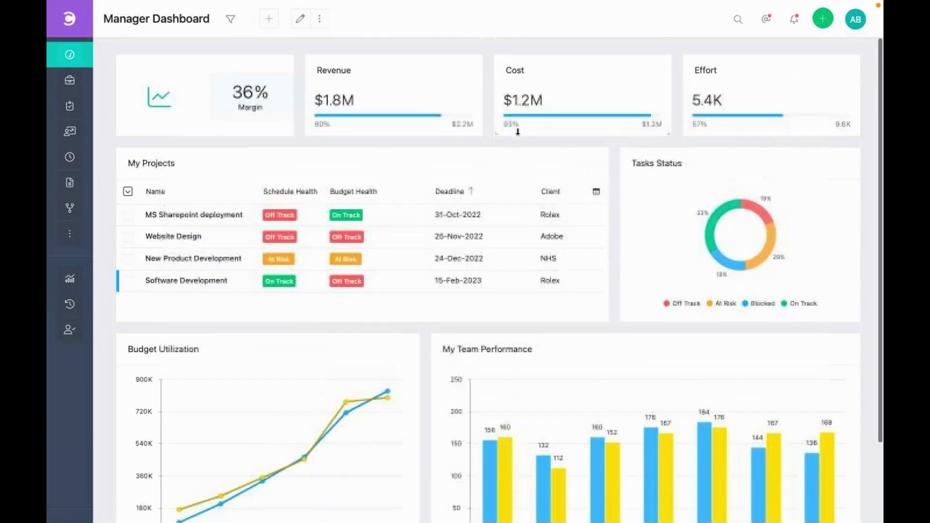
pyautogui.scroll(-1, 518, 131)
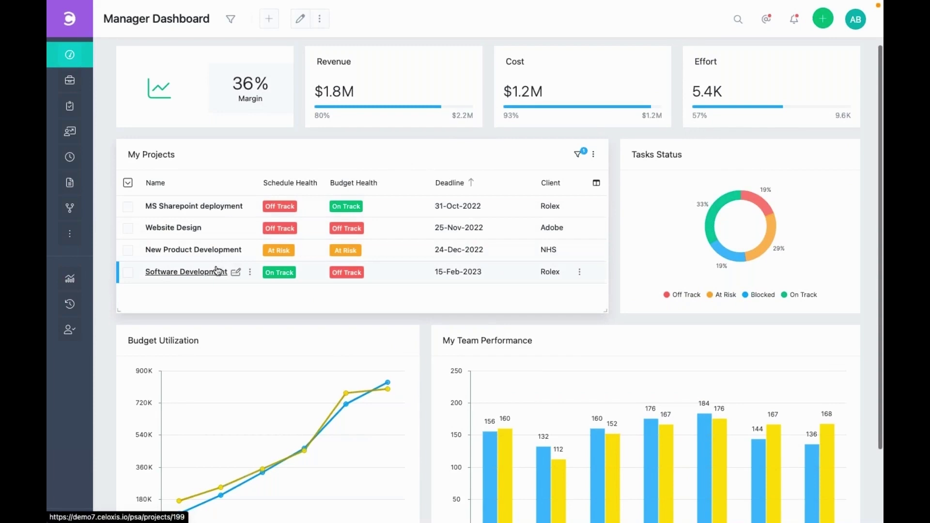
pyautogui.moveTo(282, 231)
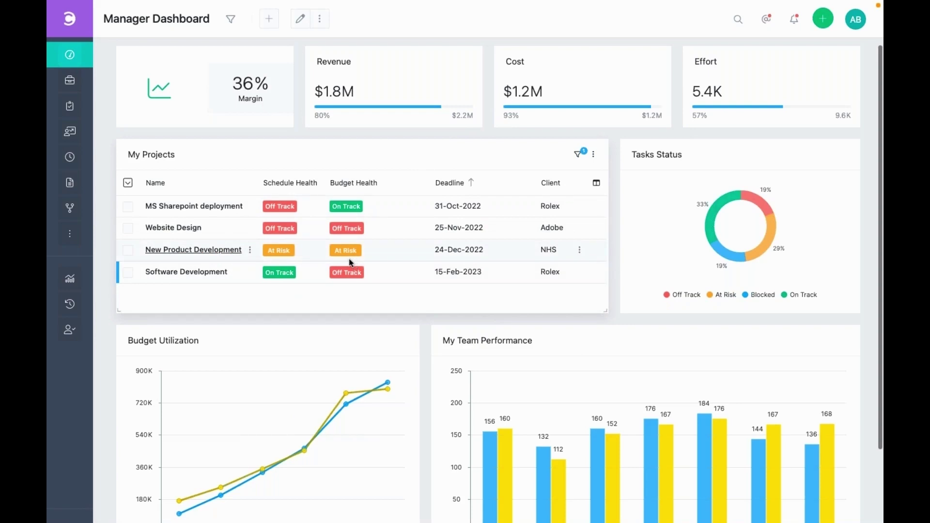
# Open the Software Development project overview and review its cost, revenue, risks and issues.
pyautogui.click(215, 275)
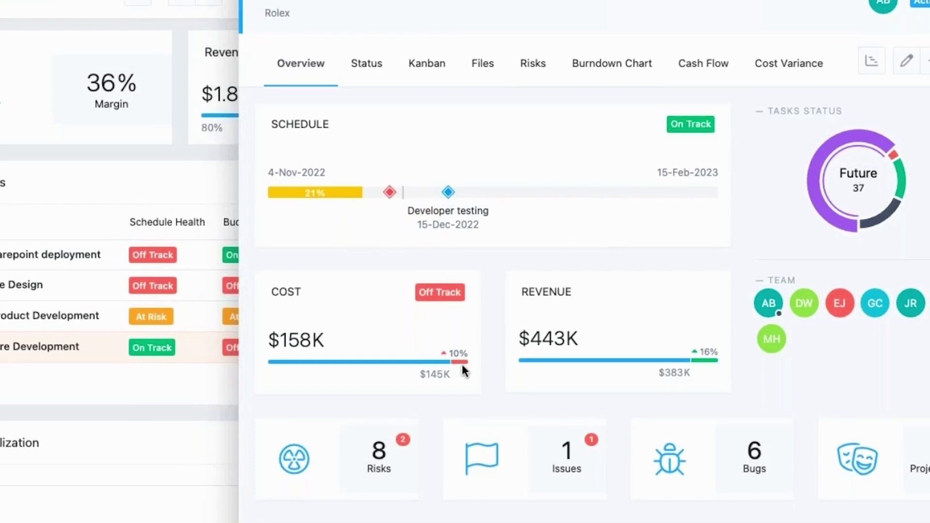
pyautogui.moveTo(457, 362)
pyautogui.scroll(-3, 477, 410)
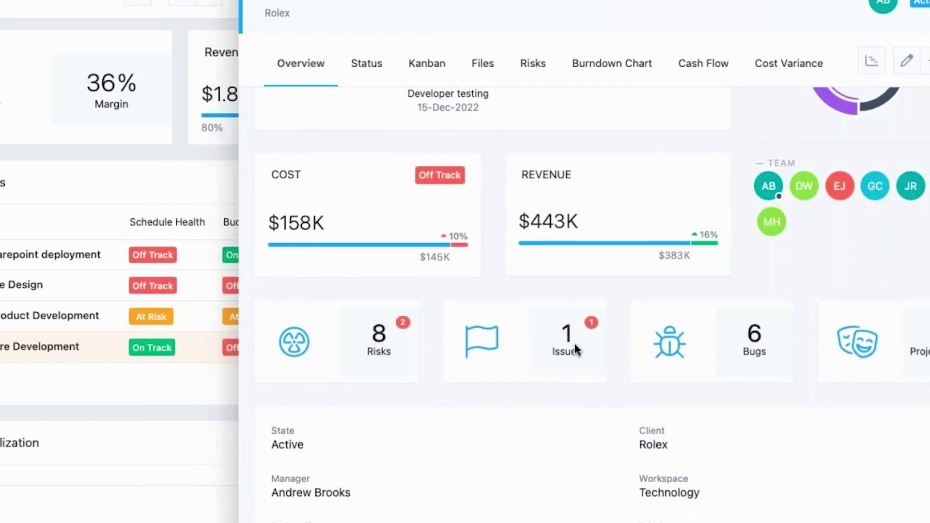
pyautogui.scroll(-3, 538, 404)
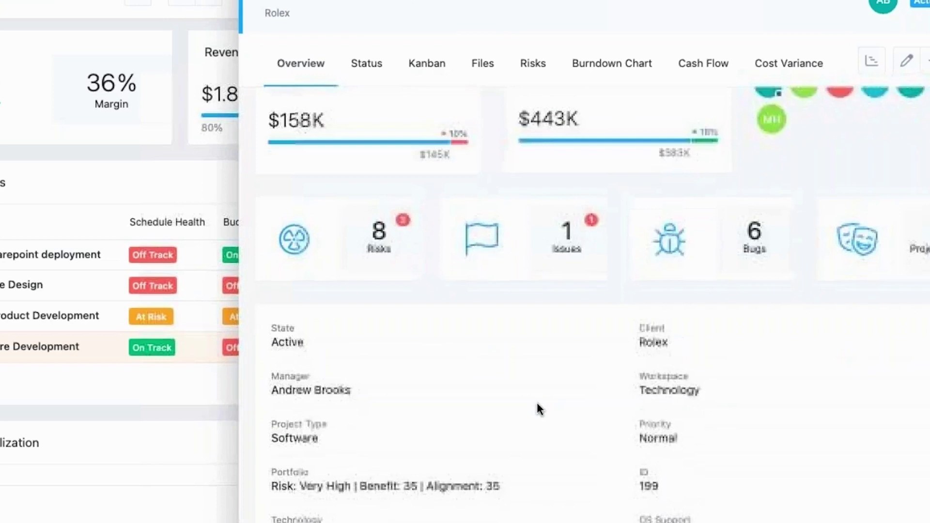
pyautogui.scroll(-2, 538, 404)
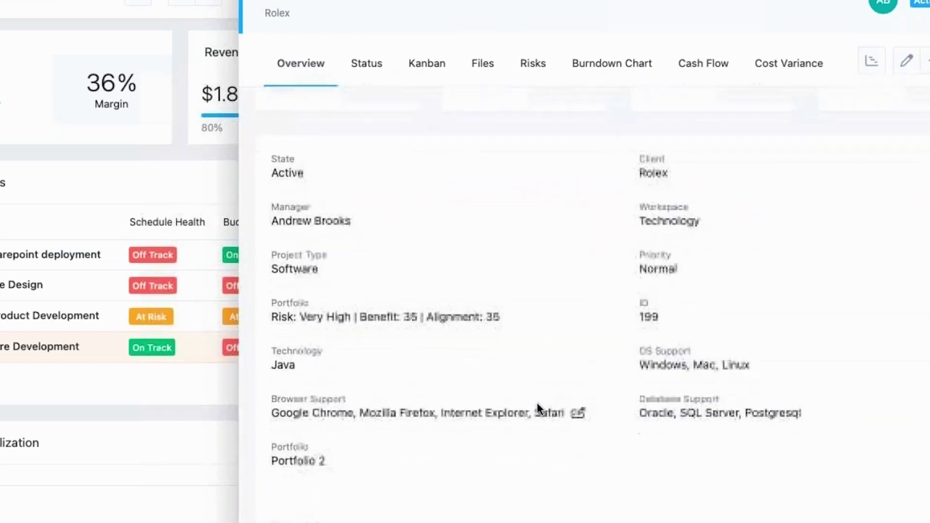
pyautogui.scroll(3, 537, 407)
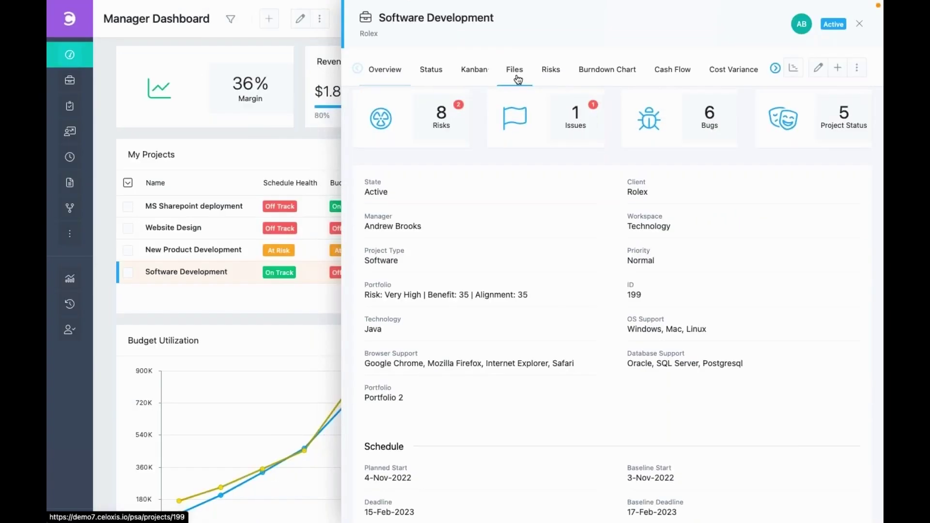
pyautogui.click(487, 76)
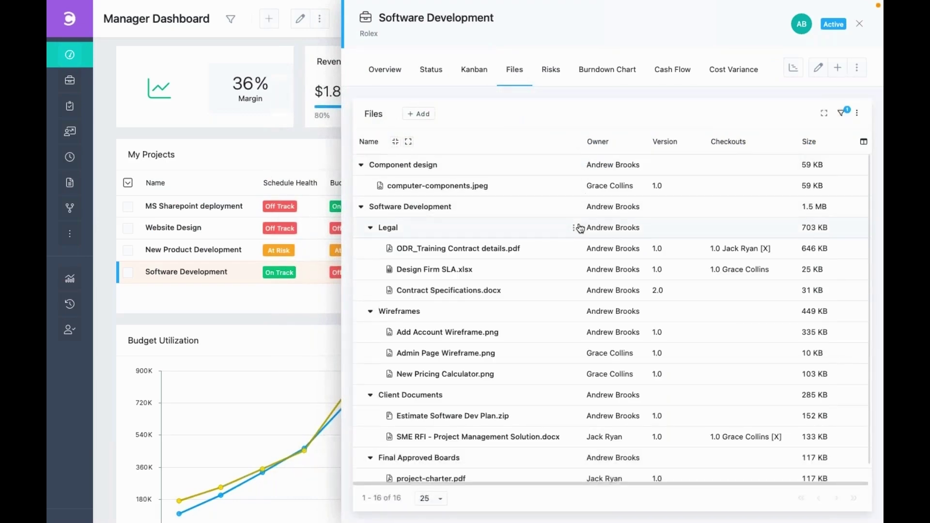
pyautogui.scroll(-1, 580, 228)
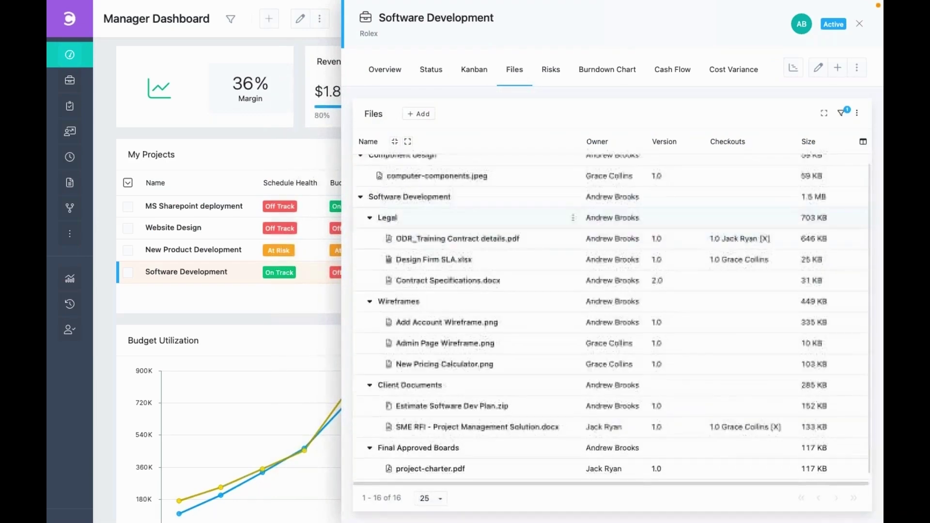
pyautogui.scroll(1, 580, 228)
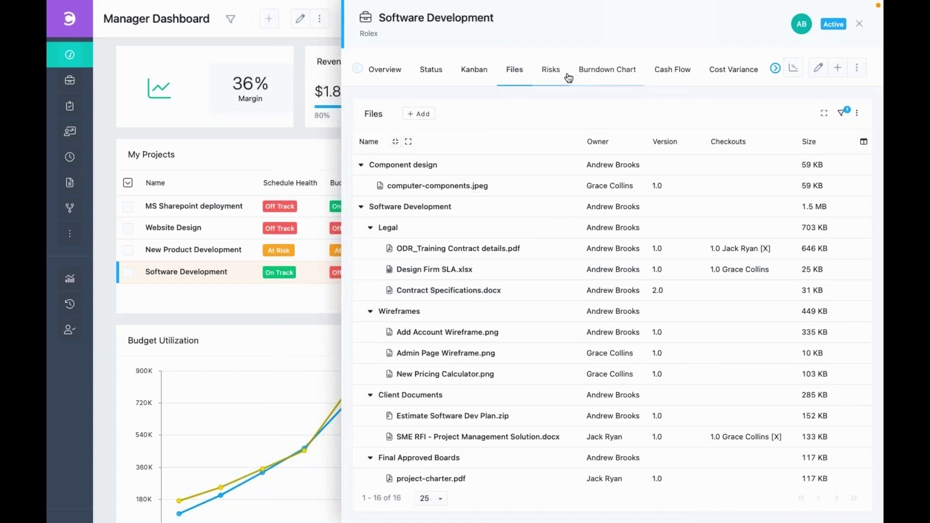
# From the At Risk donut segment, send a Request Update to all six At Risk tasks' resources.
pyautogui.click(861, 25)
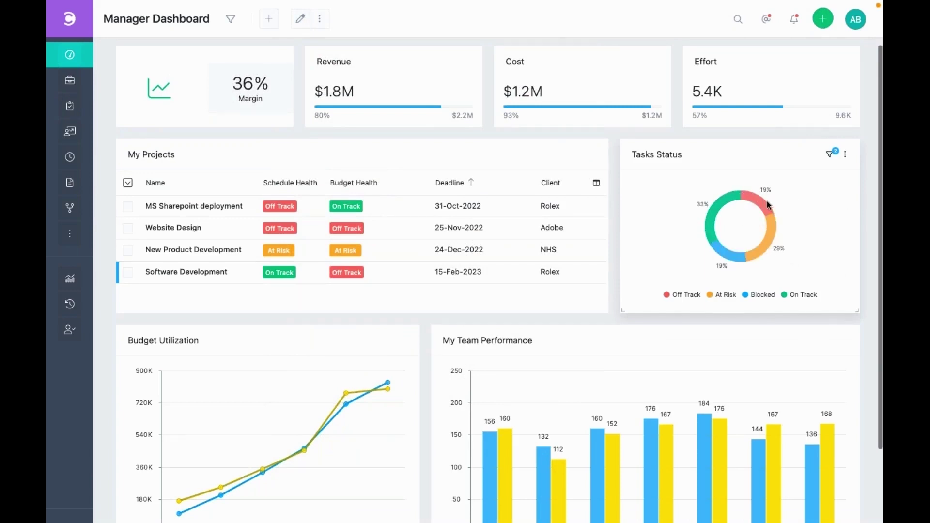
pyautogui.click(761, 256)
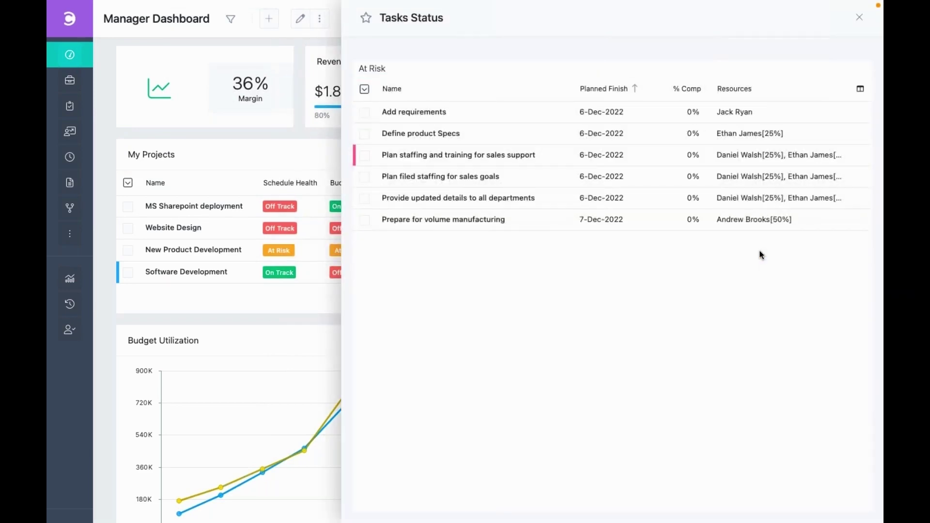
pyautogui.click(365, 90)
pyautogui.click(384, 106)
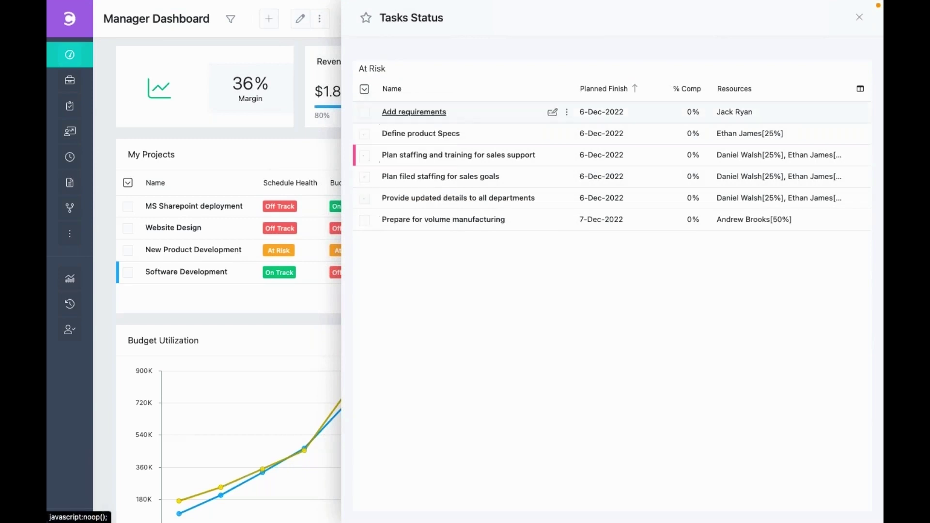
pyautogui.click(365, 89)
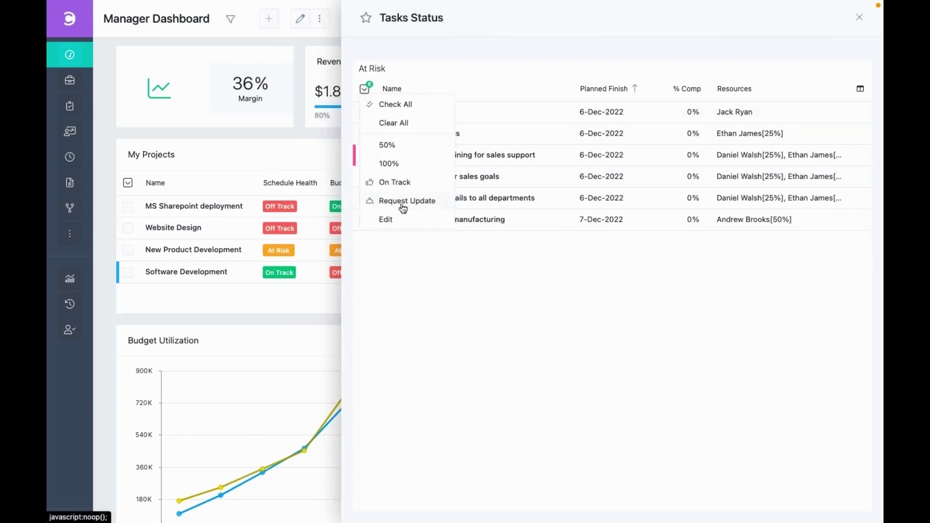
pyautogui.click(403, 202)
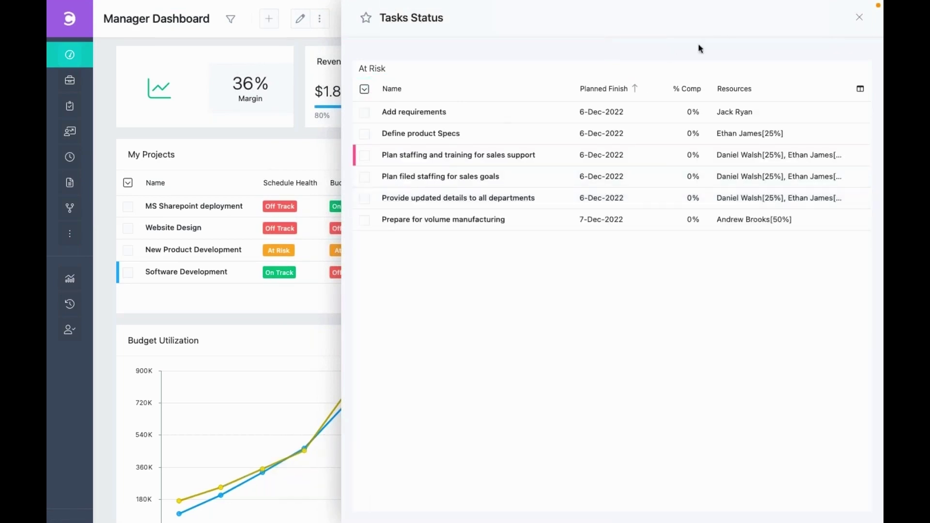
pyautogui.click(859, 20)
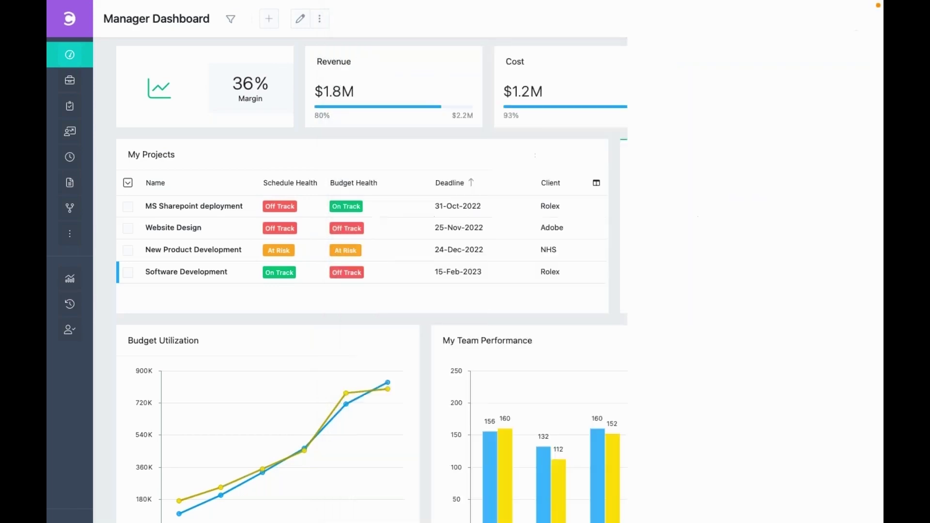
pyautogui.scroll(-2, 359, 374)
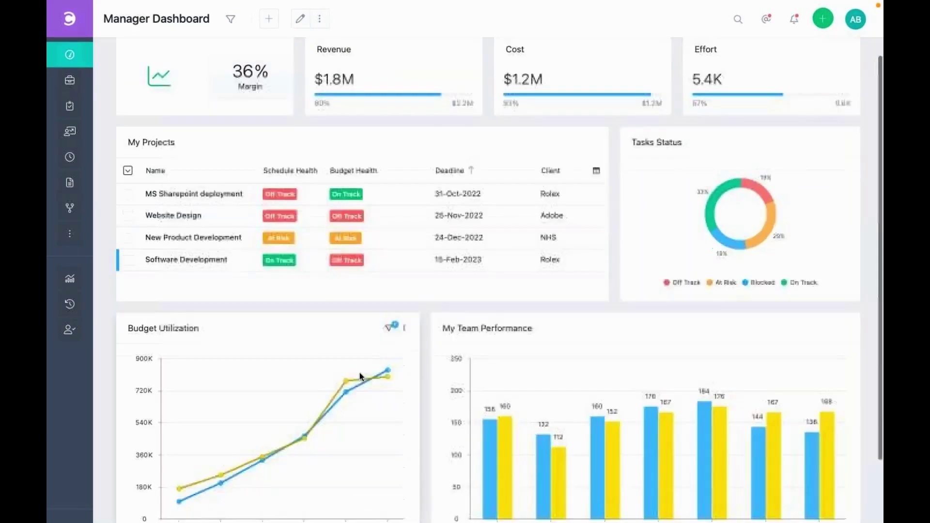
pyautogui.moveTo(284, 393)
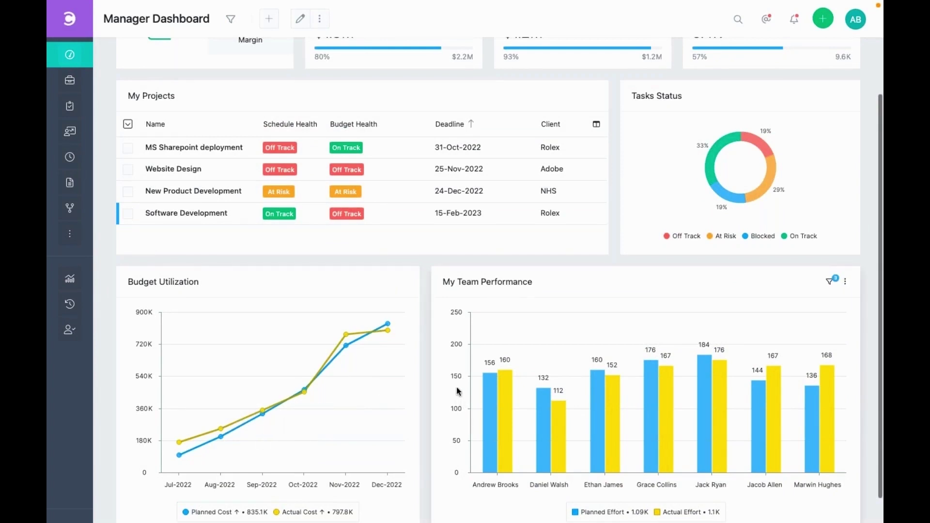
pyautogui.moveTo(505, 385)
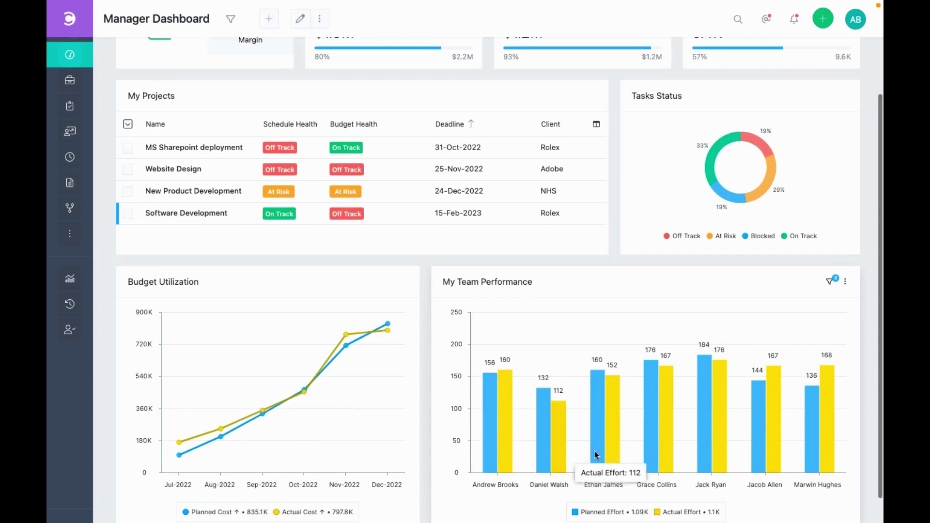
pyautogui.moveTo(595, 454)
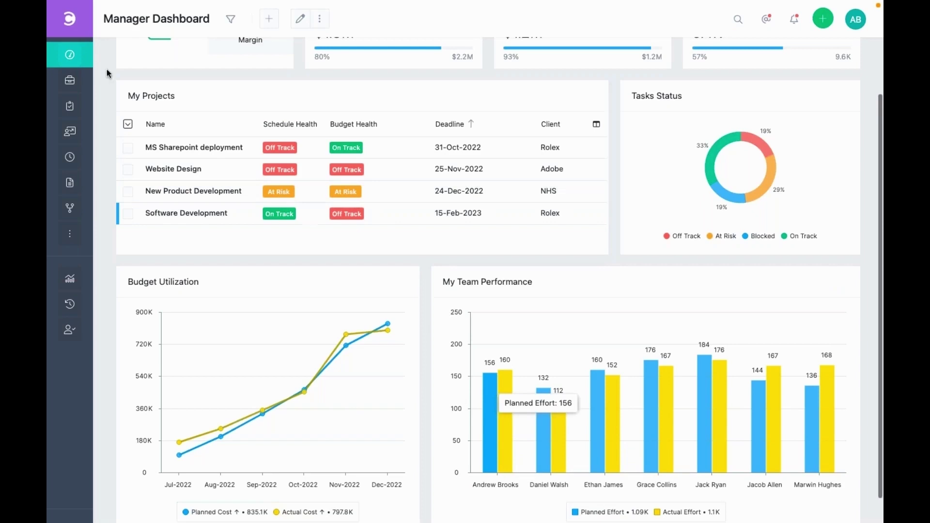
pyautogui.moveTo(71, 56)
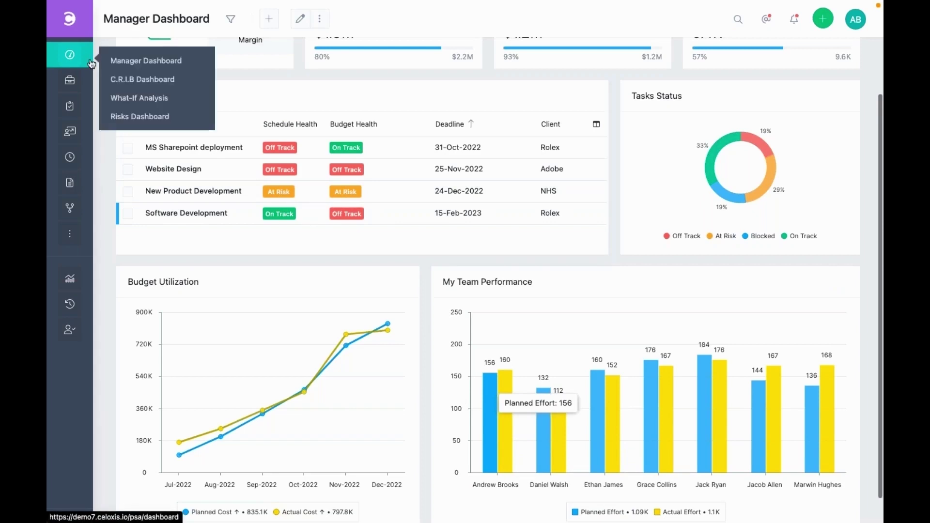
# Open the C.R.I.B Dashboard and review its 22 risks, issues, 18 change requests and bugs charts.
pyautogui.click(144, 80)
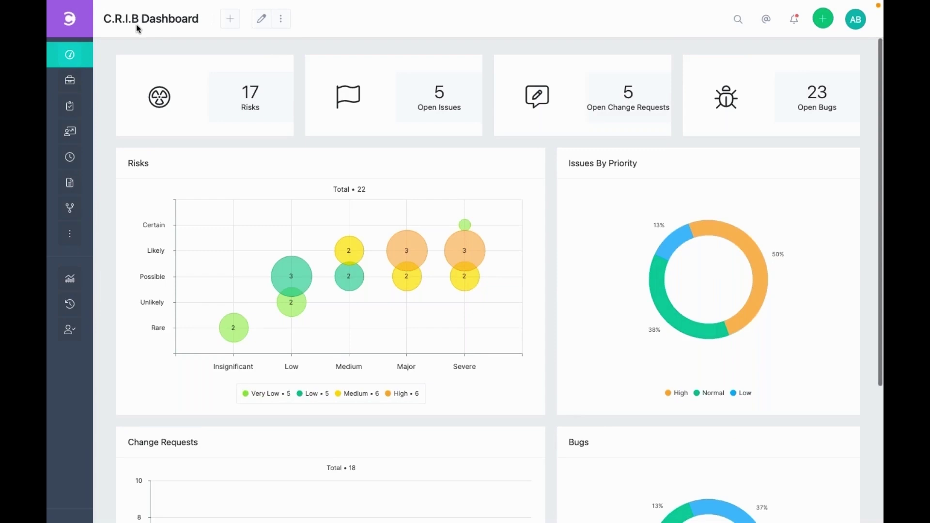
pyautogui.moveTo(221, 99)
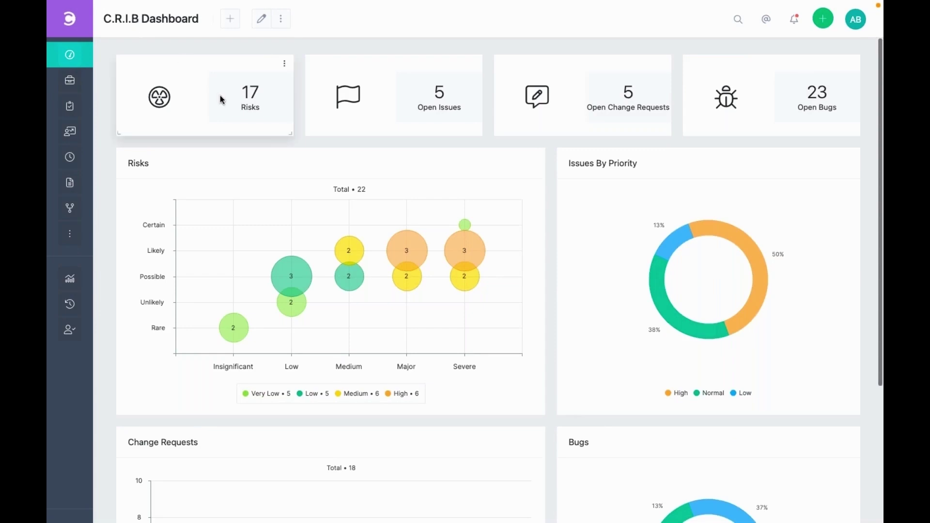
pyautogui.scroll(-2, 221, 100)
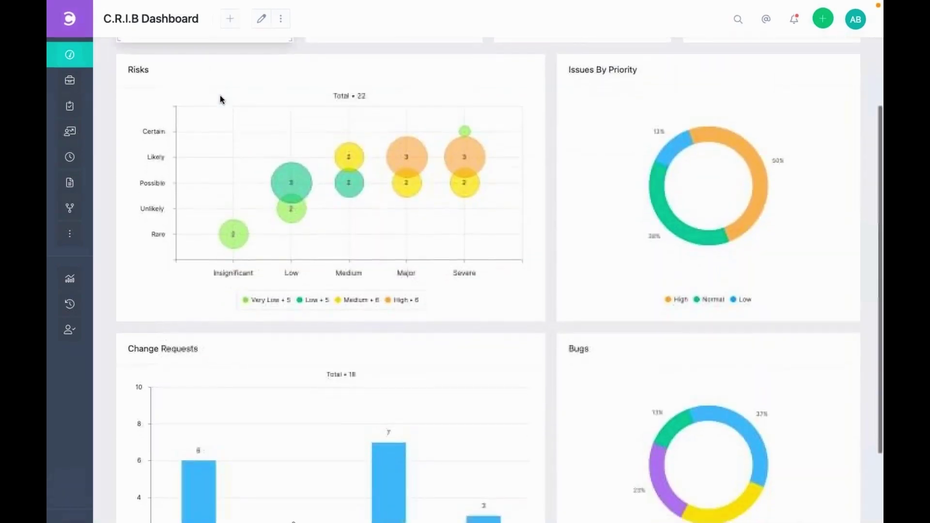
pyautogui.scroll(-1, 220, 99)
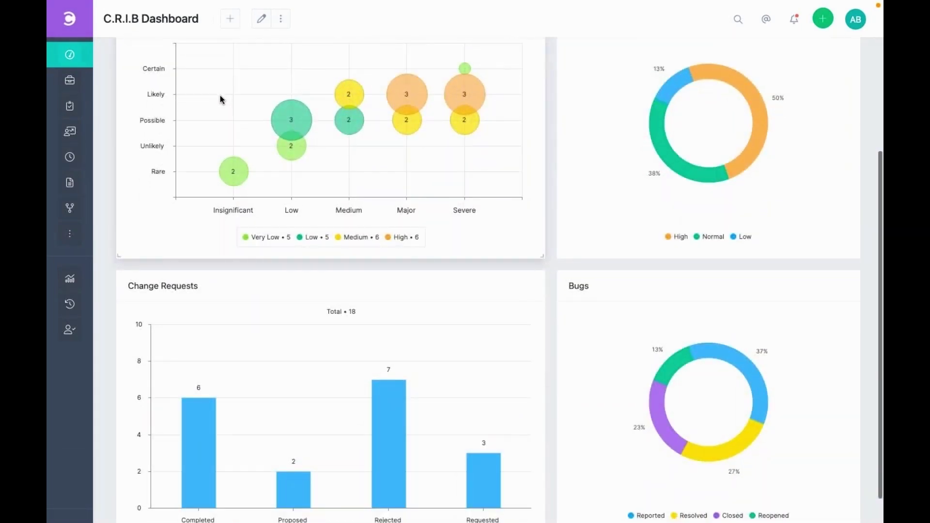
pyautogui.scroll(2, 220, 99)
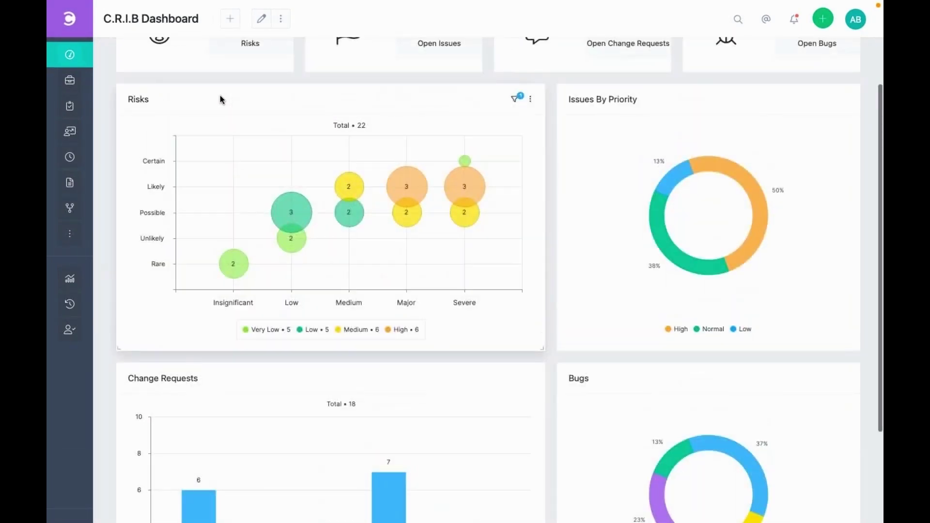
pyautogui.moveTo(80, 107)
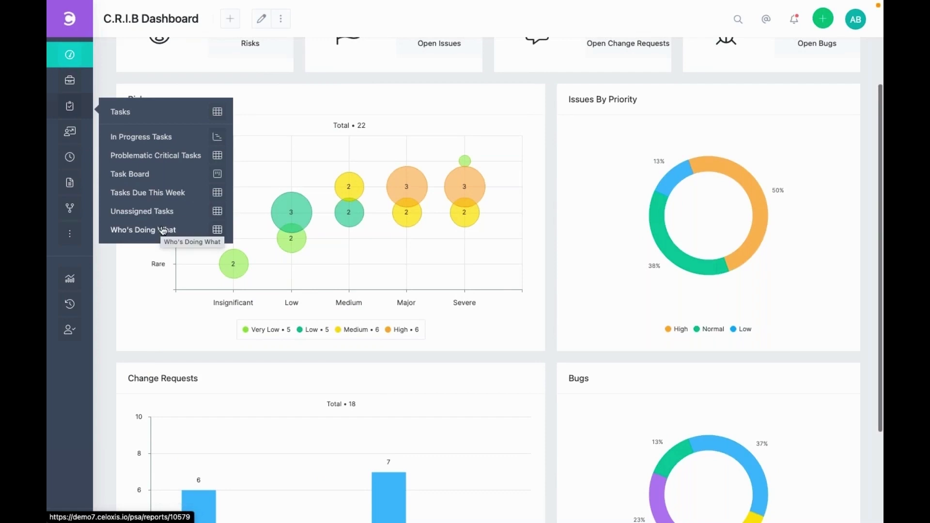
# Open the Who's Doing What report and scroll through each user's tasks and remaining effort.
pyautogui.click(163, 230)
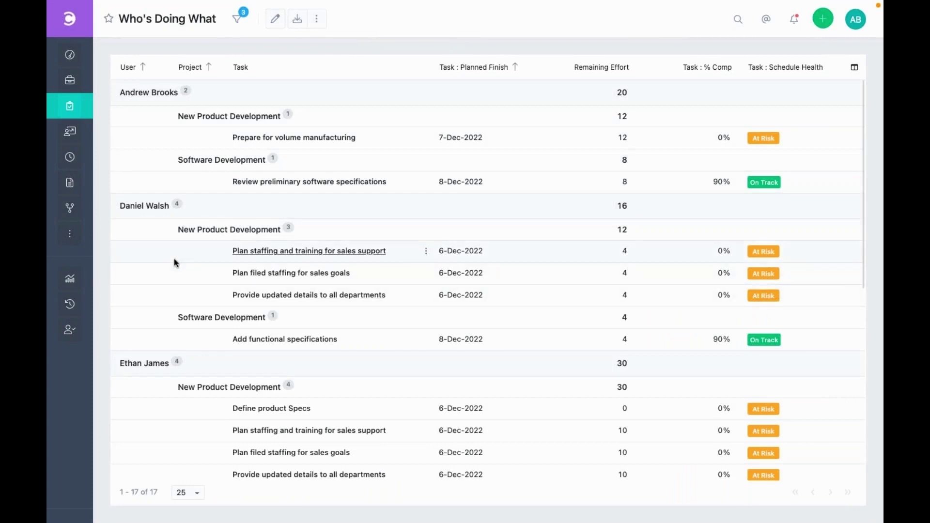
pyautogui.scroll(-2, 169, 256)
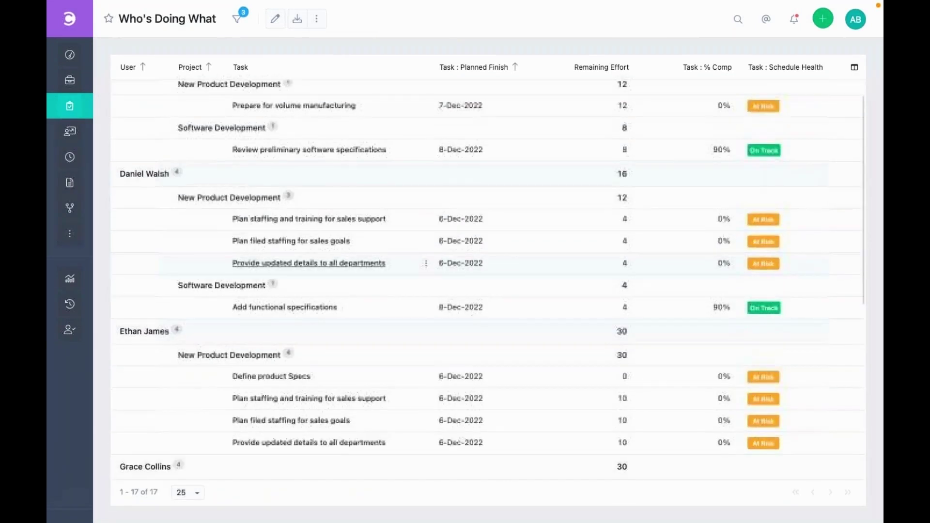
# Open the In Progress Tasks report from the Tasks menu.
pyautogui.moveTo(70, 105)
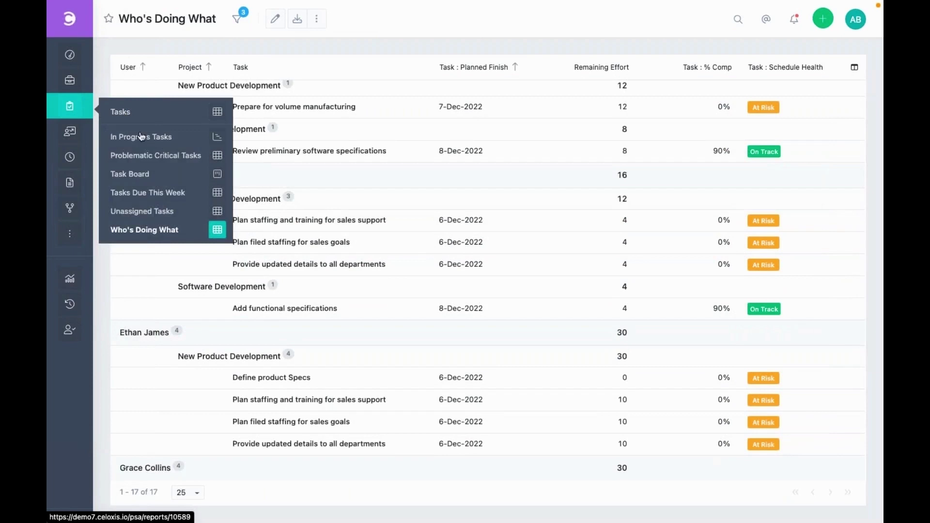
pyautogui.click(142, 137)
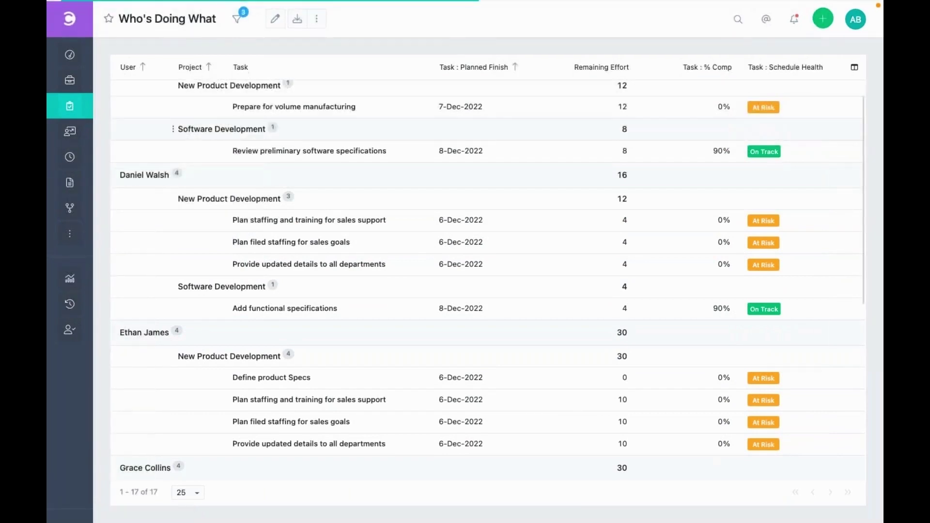